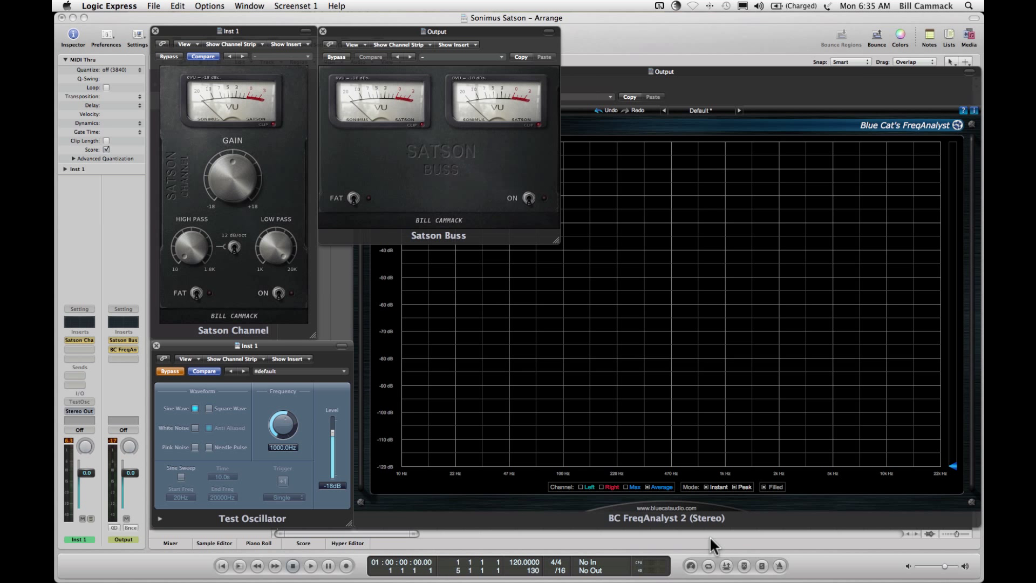
# - Briefly play and silence the 1 kHz test tone twice
pyautogui.click(172, 371)
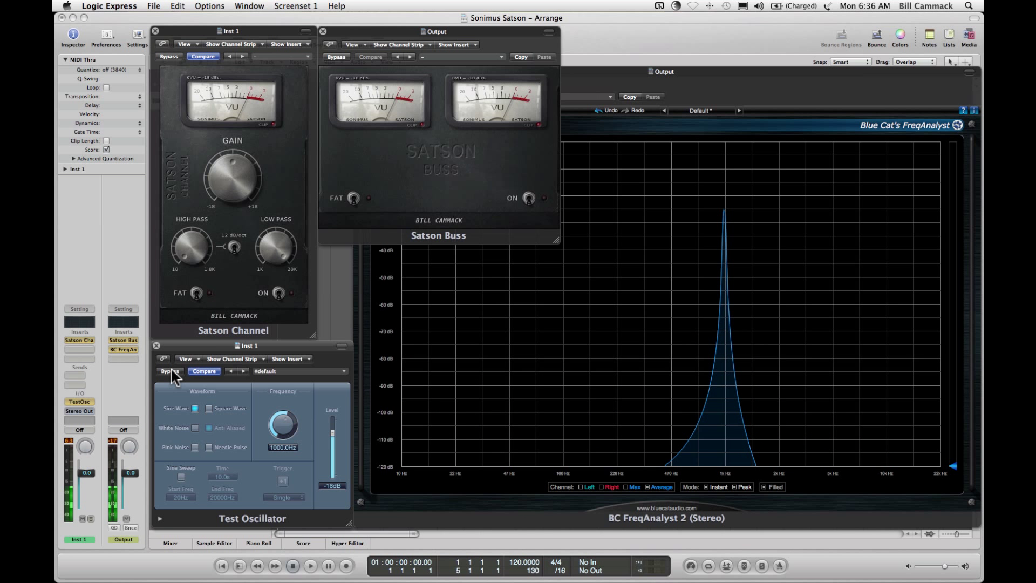
pyautogui.click(171, 371)
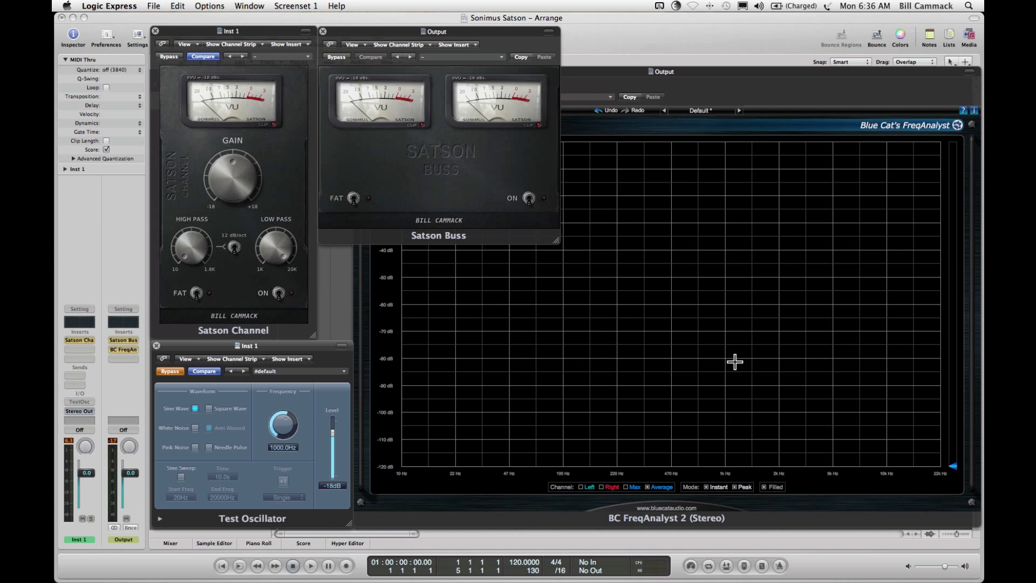
pyautogui.click(171, 371)
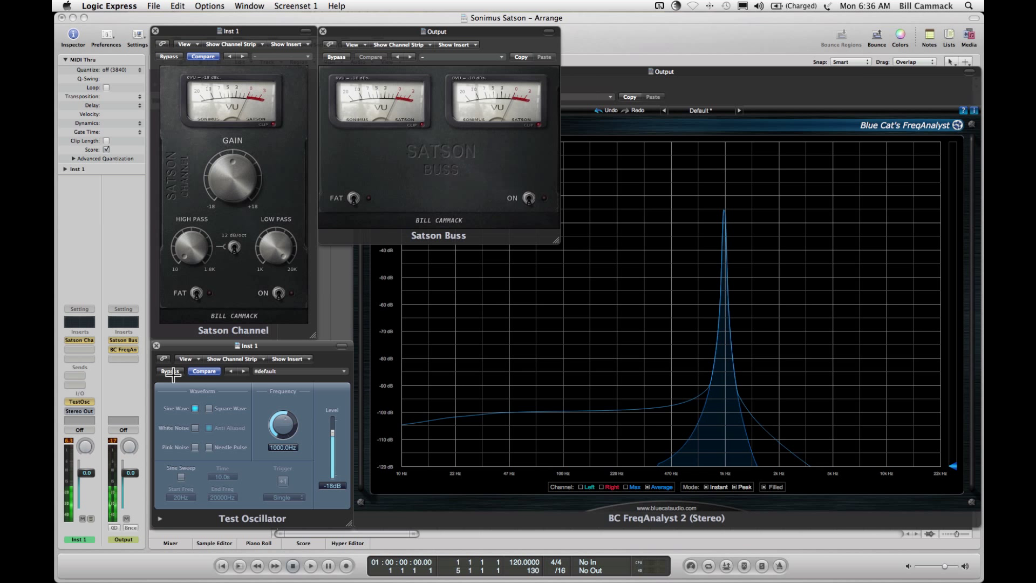
pyautogui.click(171, 371)
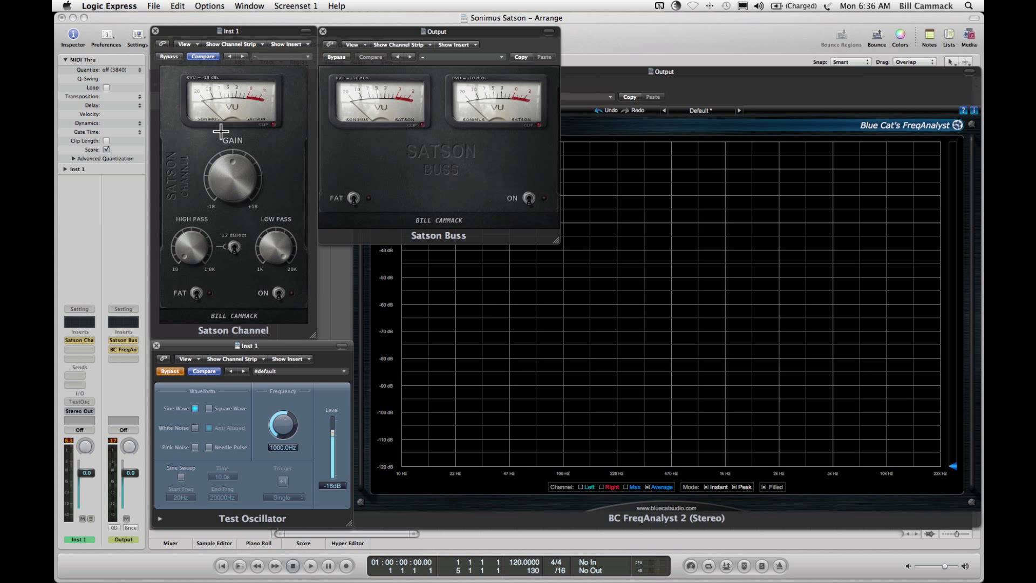
# - Close and reopen the Satson Channel, Satson Buss and analyzer windows, with Satson Buss in front
pyautogui.click(80, 340)
pyautogui.click(80, 340)
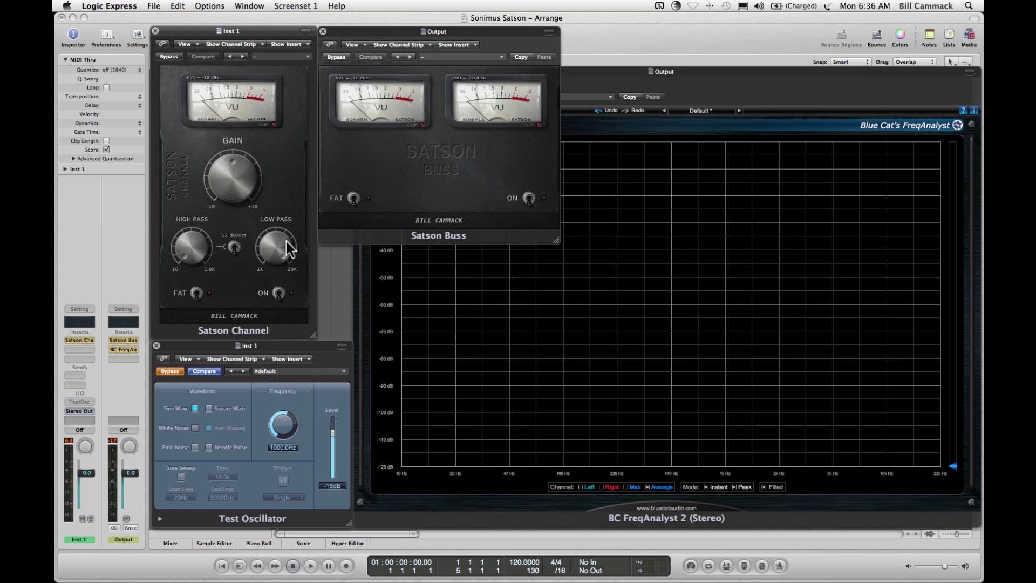
pyautogui.click(123, 339)
pyautogui.click(123, 339)
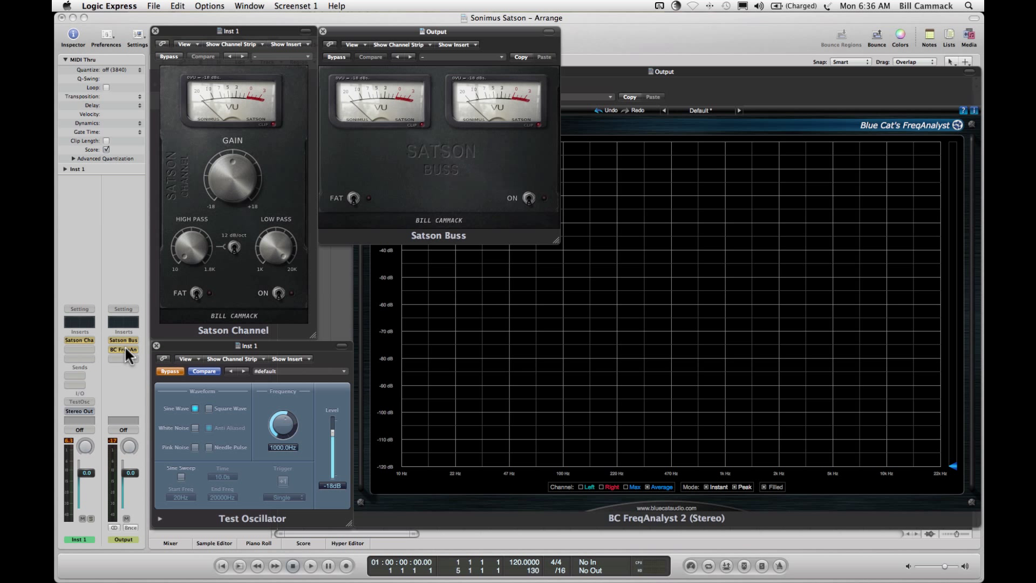
pyautogui.click(125, 348)
pyautogui.click(124, 348)
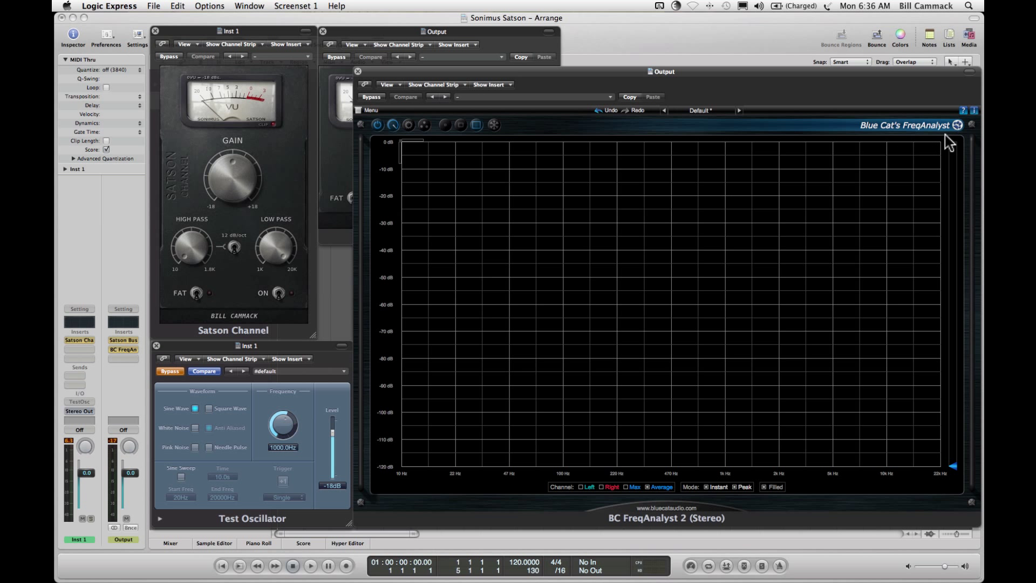
pyautogui.click(463, 37)
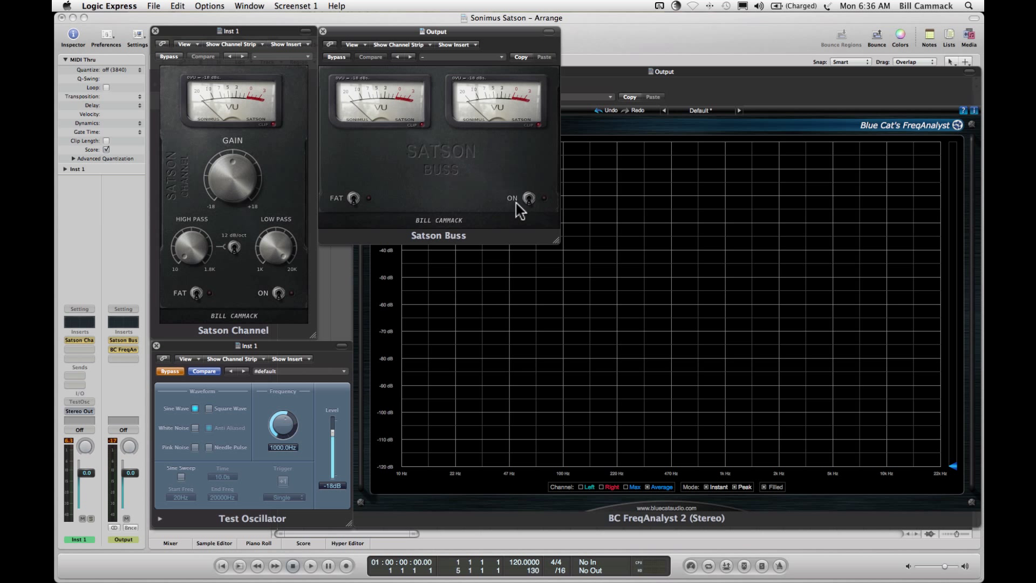
# - Switch the ON and FAT switches off on both Satson Buss and Satson Channel
pyautogui.click(530, 200)
pyautogui.click(354, 198)
pyautogui.click(279, 293)
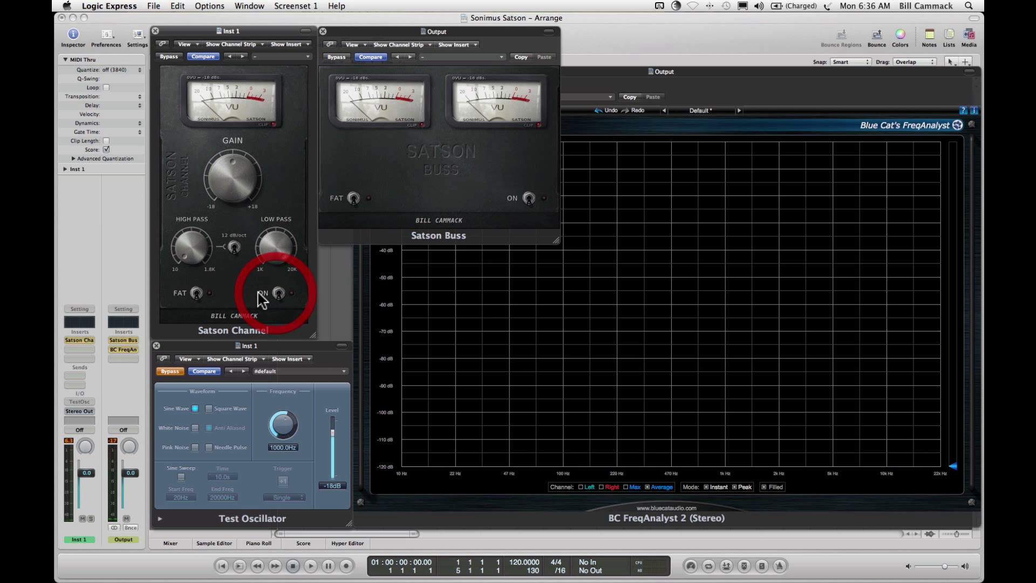
pyautogui.click(197, 293)
pyautogui.click(196, 292)
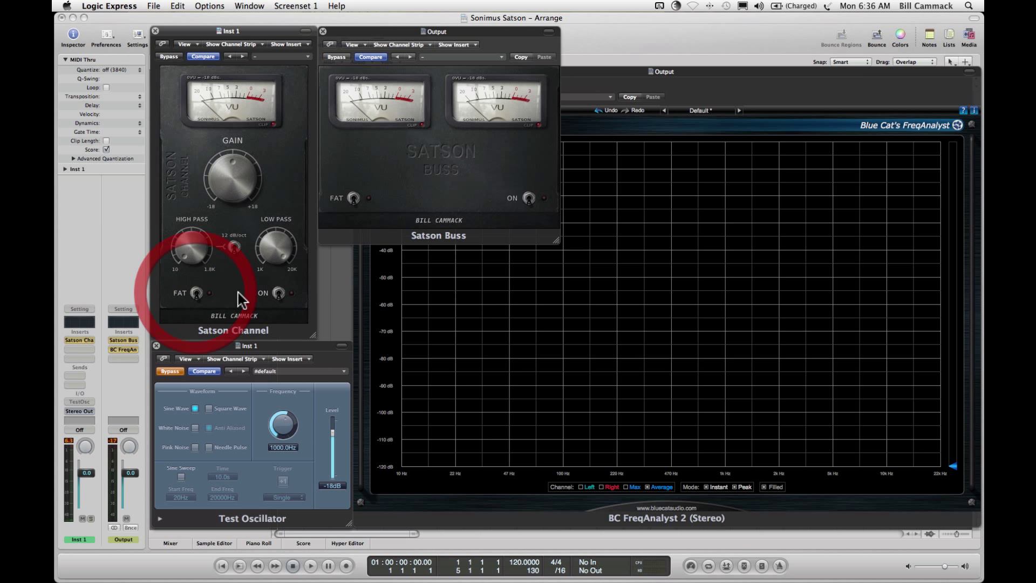
# - Restart the 1 kHz test tone, then mute and unmute the Inst 1 strip
pyautogui.click(172, 370)
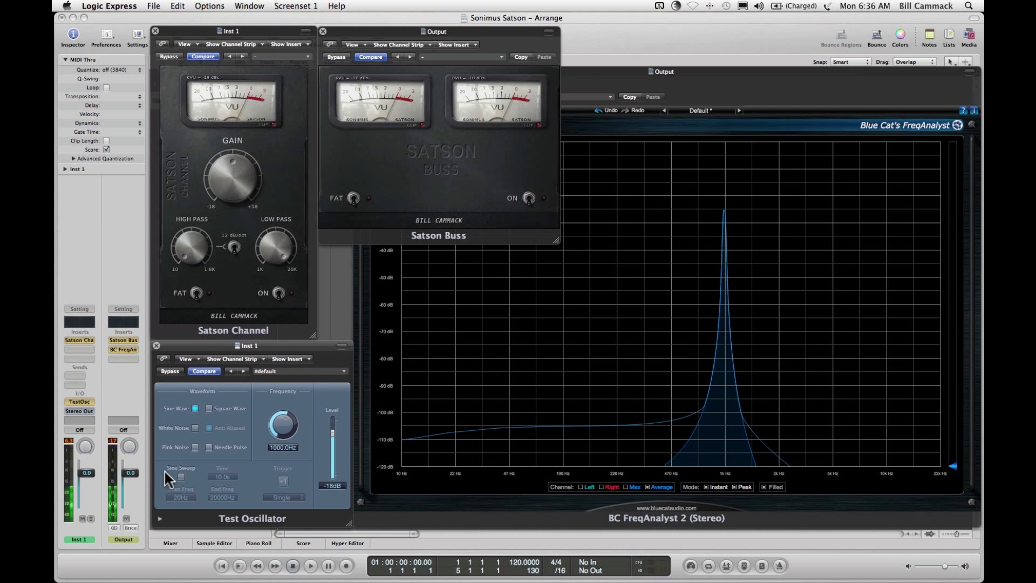
pyautogui.click(82, 518)
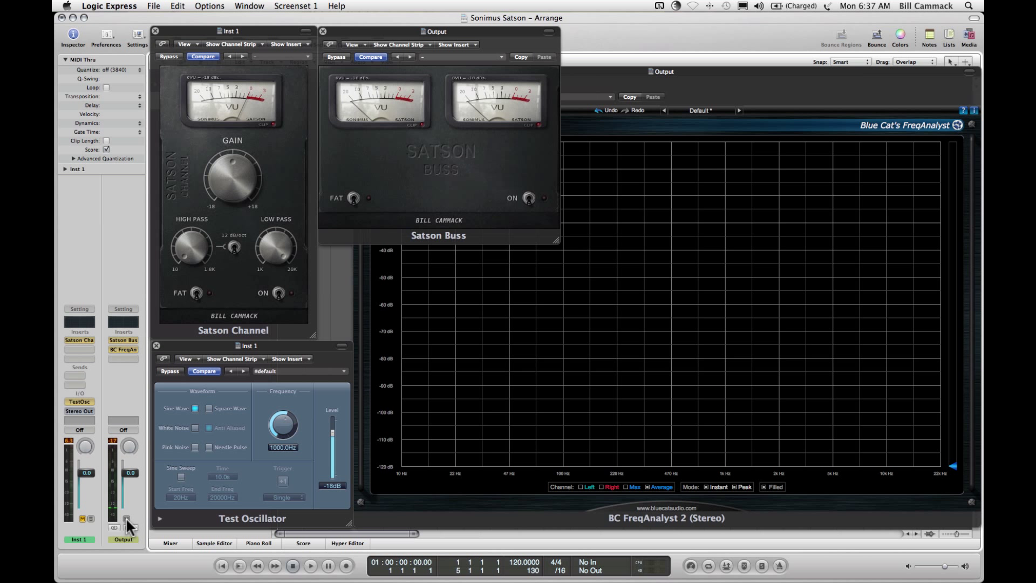
pyautogui.click(82, 518)
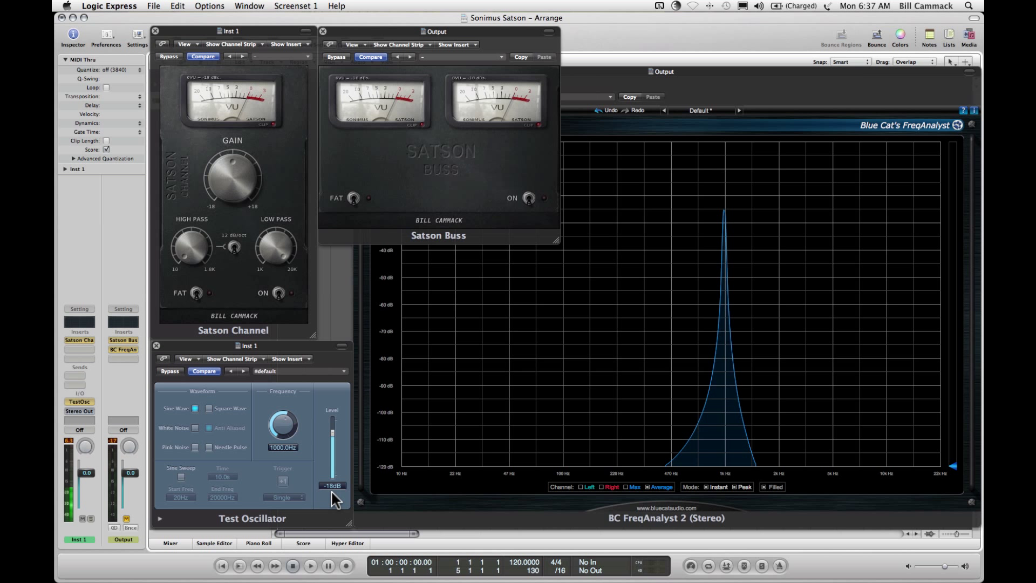
pyautogui.click(198, 74)
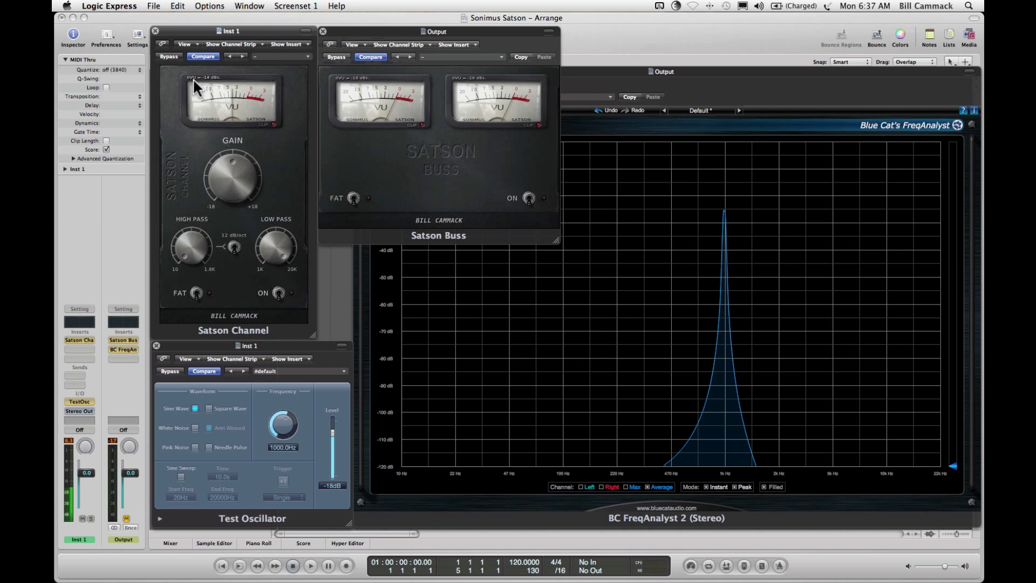
pyautogui.click(196, 76)
pyautogui.click(195, 76)
pyautogui.click(354, 77)
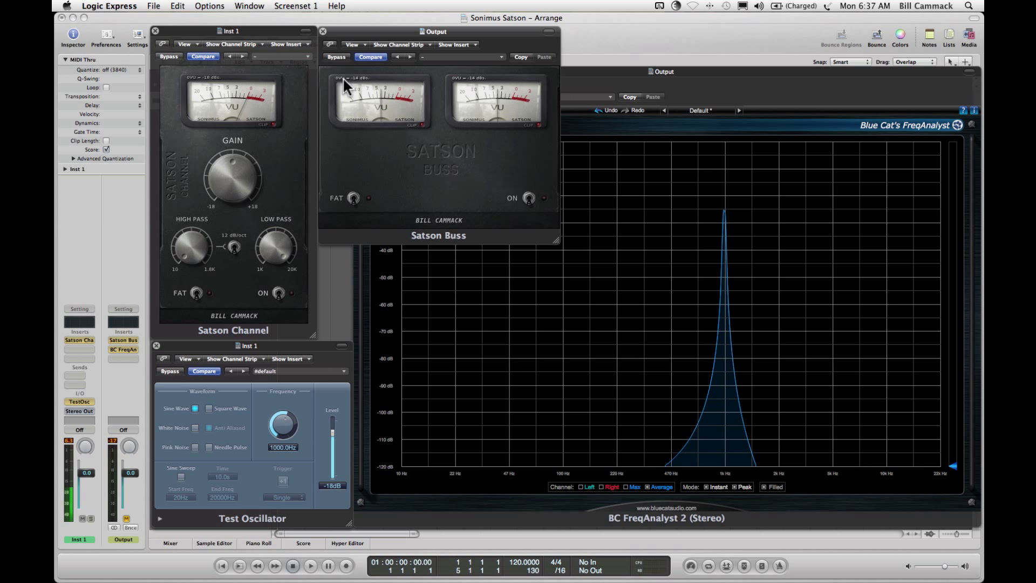
pyautogui.click(342, 77)
pyautogui.click(342, 77)
# - Raise then lower the Satson Channel gain until the 1 kHz peak sits near -43 dB, analyzer in front
pyautogui.moveTo(234, 189); pyautogui.dragTo(241, 11)
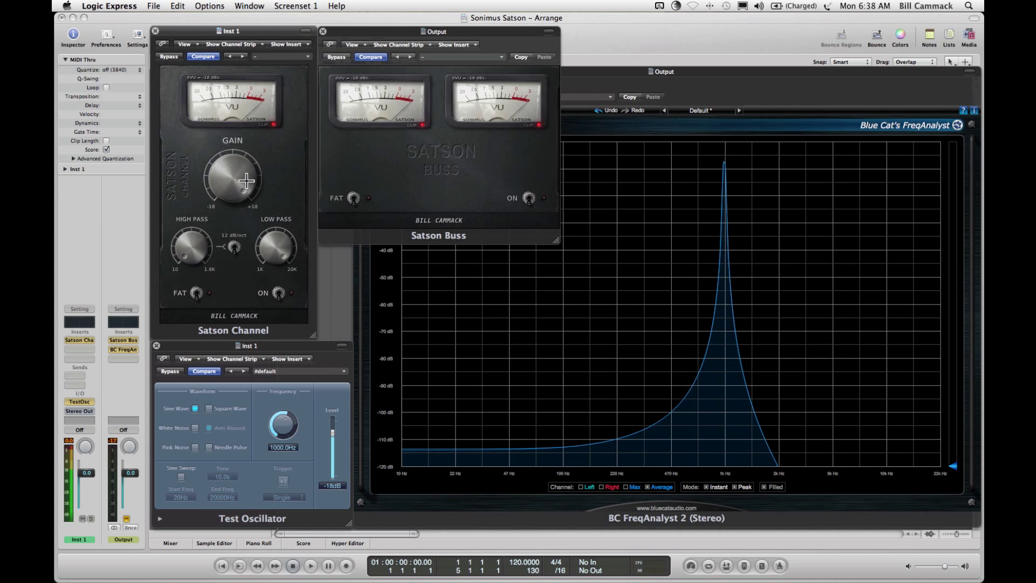
pyautogui.moveTo(233, 178); pyautogui.dragTo(235, 300)
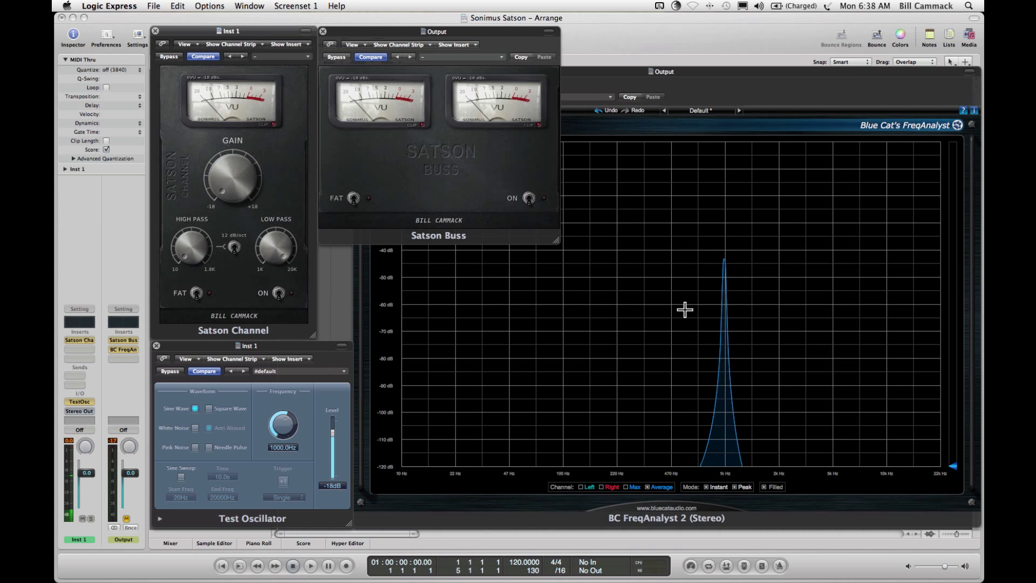
pyautogui.click(699, 76)
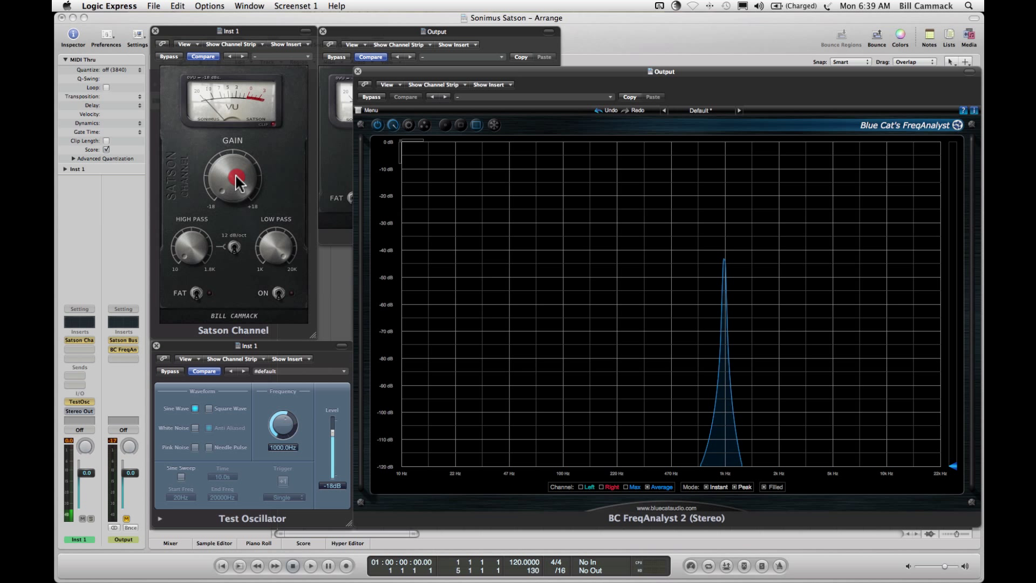
# - Raise Satson Channel gain toward -25 dB, switch saturation on, then push gain until the peak nears -8 dB
pyautogui.moveTo(233, 177); pyautogui.dragTo(238, 183)
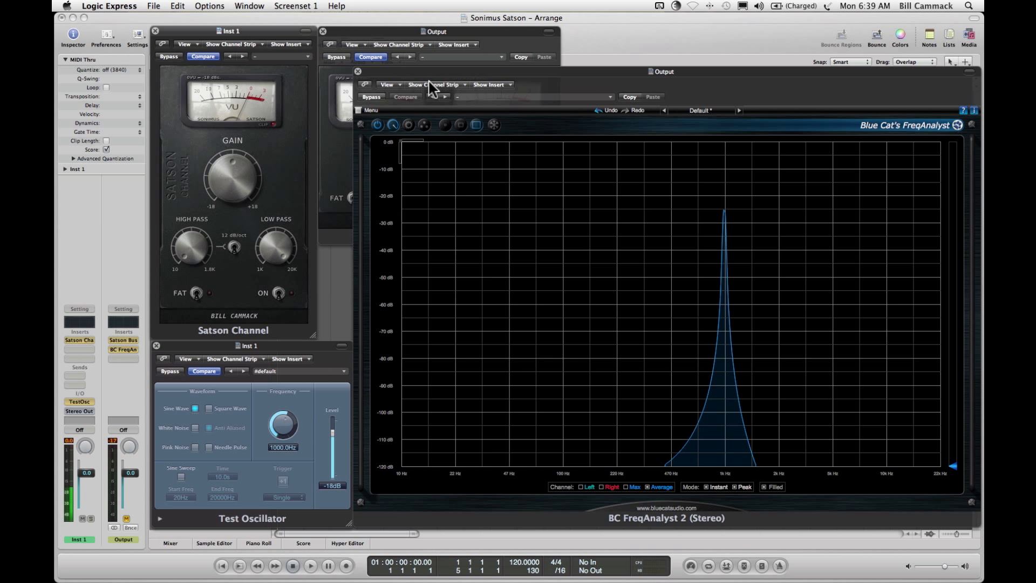
pyautogui.click(277, 292)
pyautogui.moveTo(238, 184); pyautogui.dragTo(242, 6)
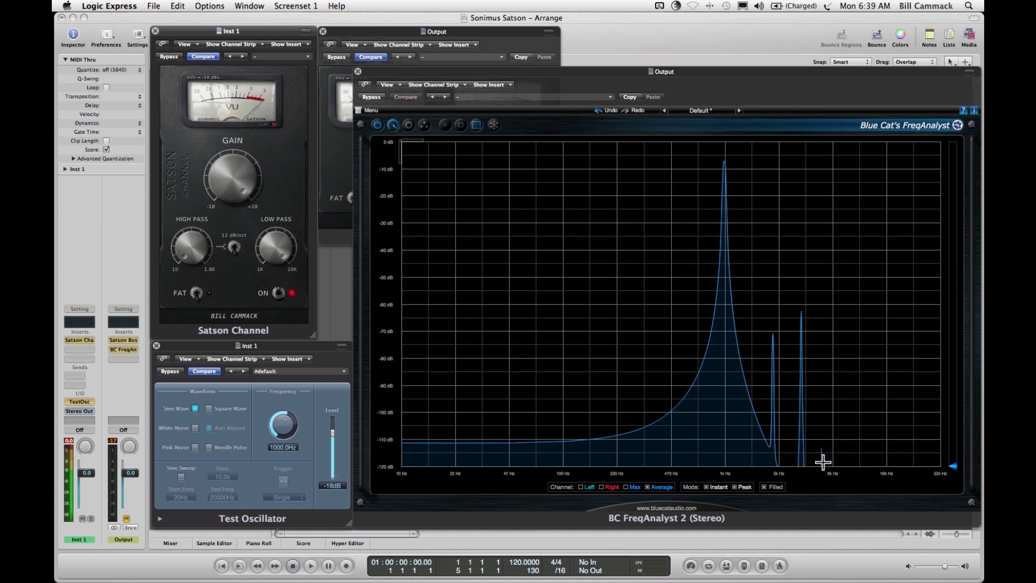
# - Re-enable Satson Channel saturation at gain about 20 dB lower, peak near -25 dB, and unmute the output
pyautogui.click(277, 293)
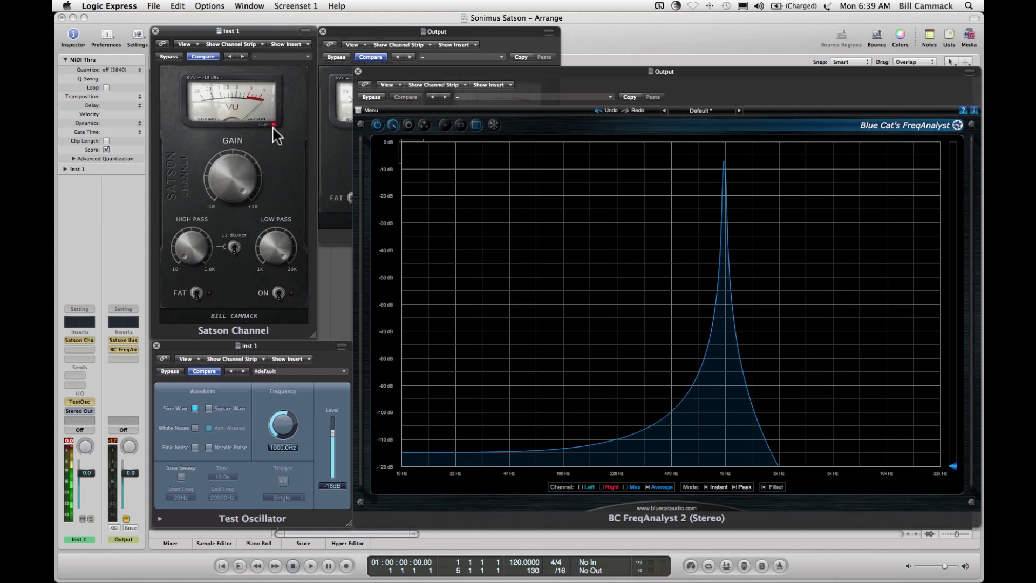
pyautogui.moveTo(233, 179)
pyautogui.mouseDown()
pyautogui.moveTo(232, 193)
pyautogui.moveTo(228, 141)
pyautogui.moveTo(229, 167)
pyautogui.mouseUp()
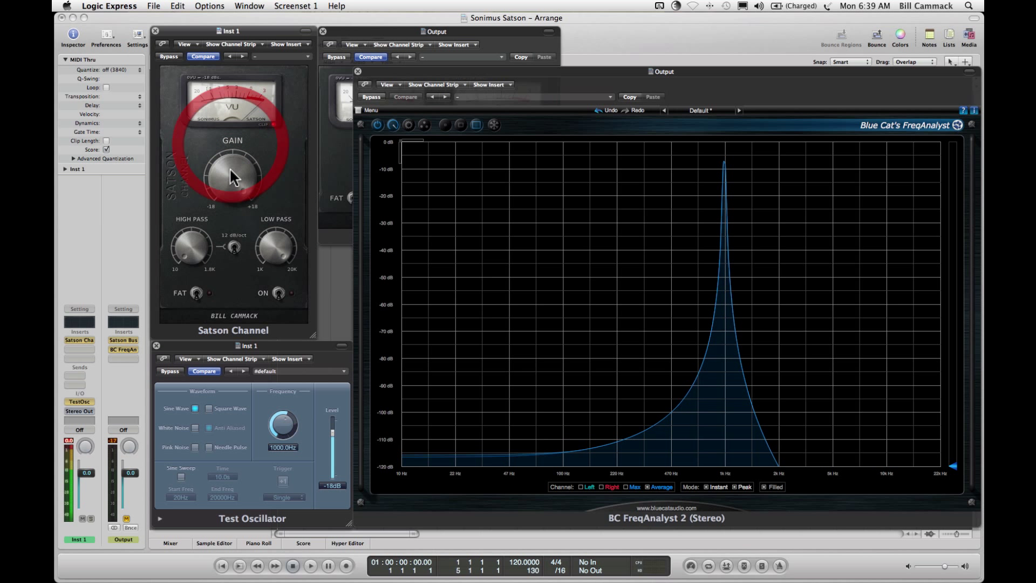
pyautogui.click(280, 295)
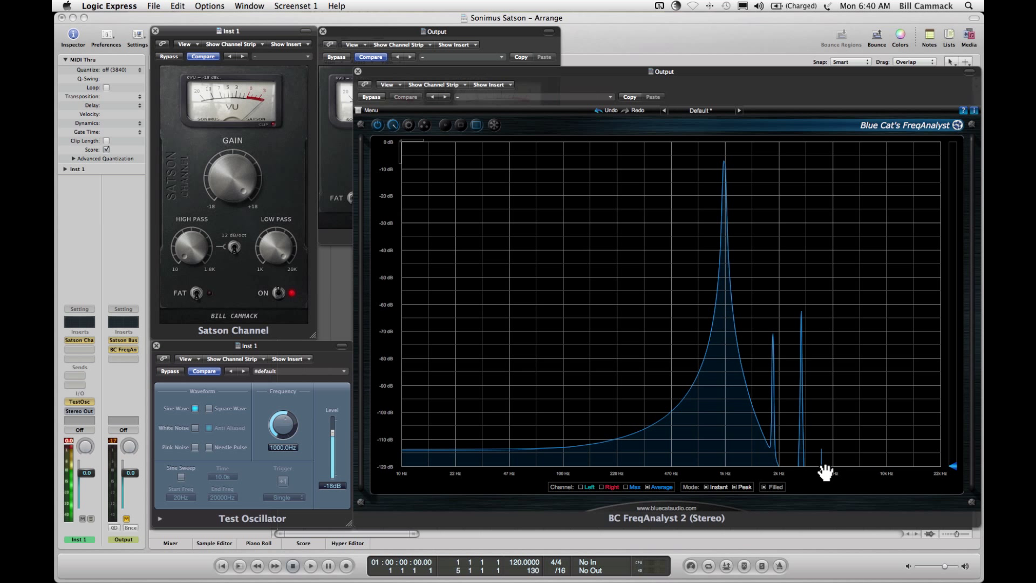
pyautogui.click(232, 174)
pyautogui.click(126, 519)
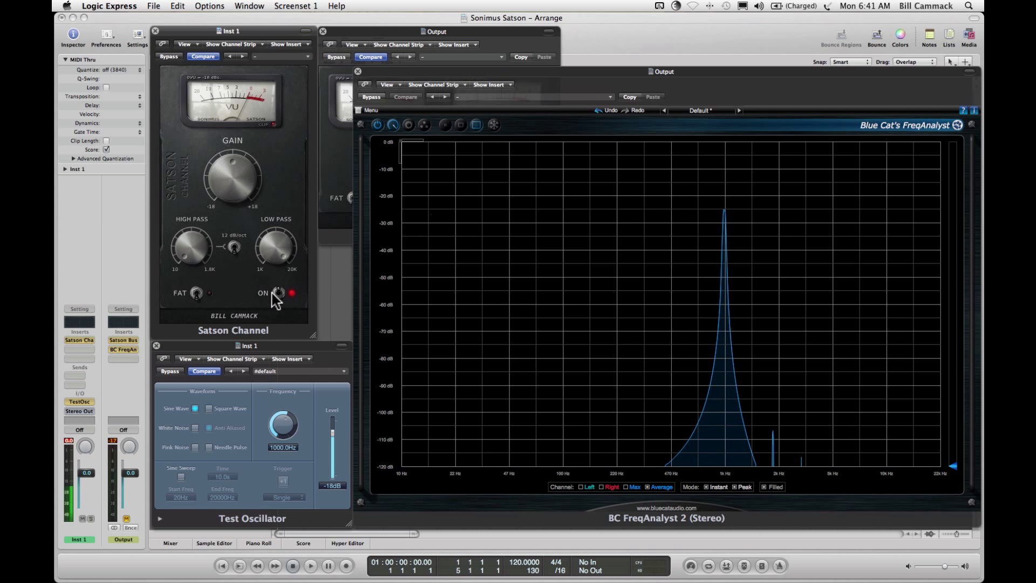
# - Raise the Satson Channel gain and compare FAT mode on and off, leaving FAT on
pyautogui.click(197, 293)
pyautogui.moveTo(237, 189); pyautogui.dragTo(210, 10)
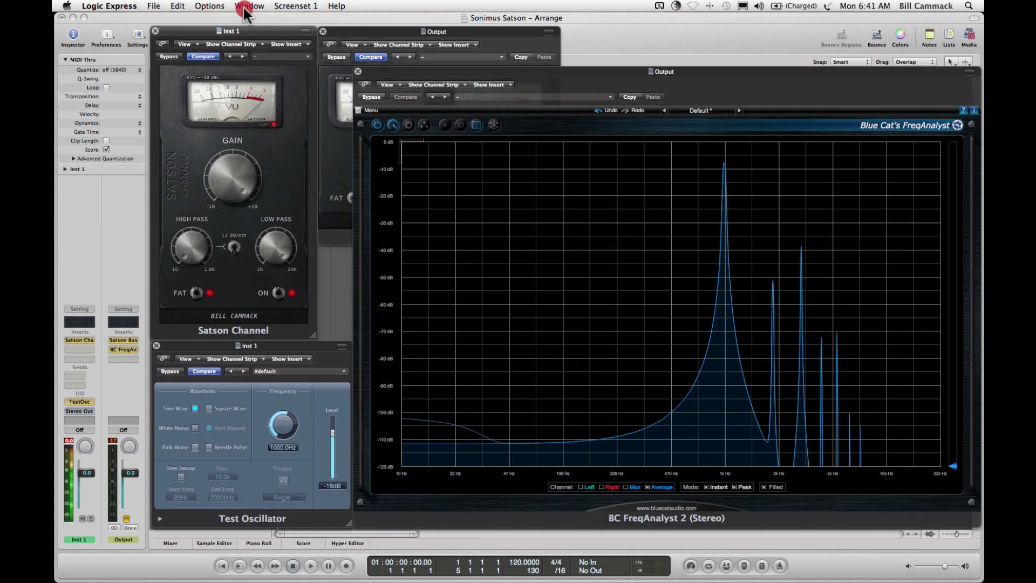
pyautogui.click(197, 294)
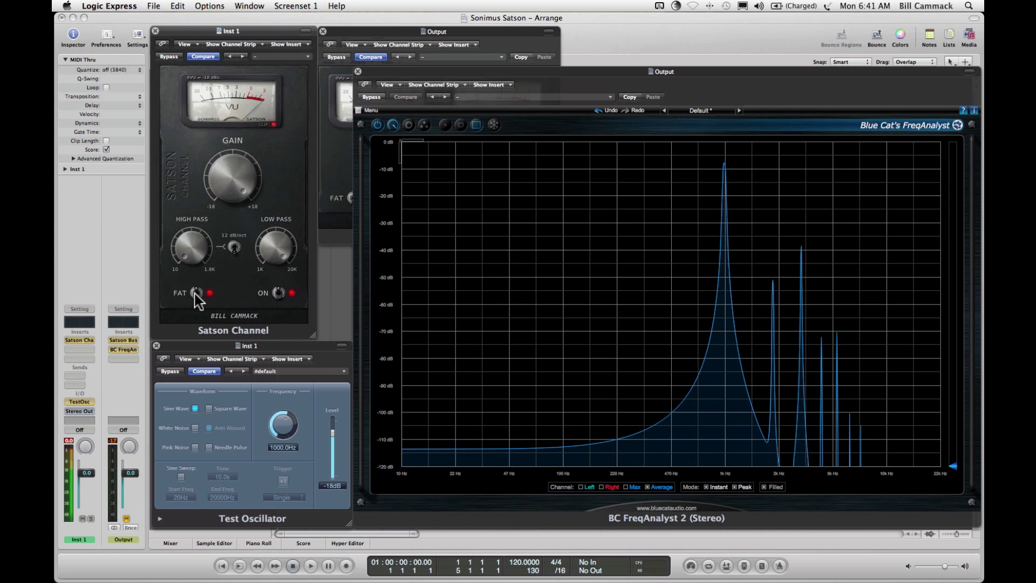
pyautogui.click(197, 294)
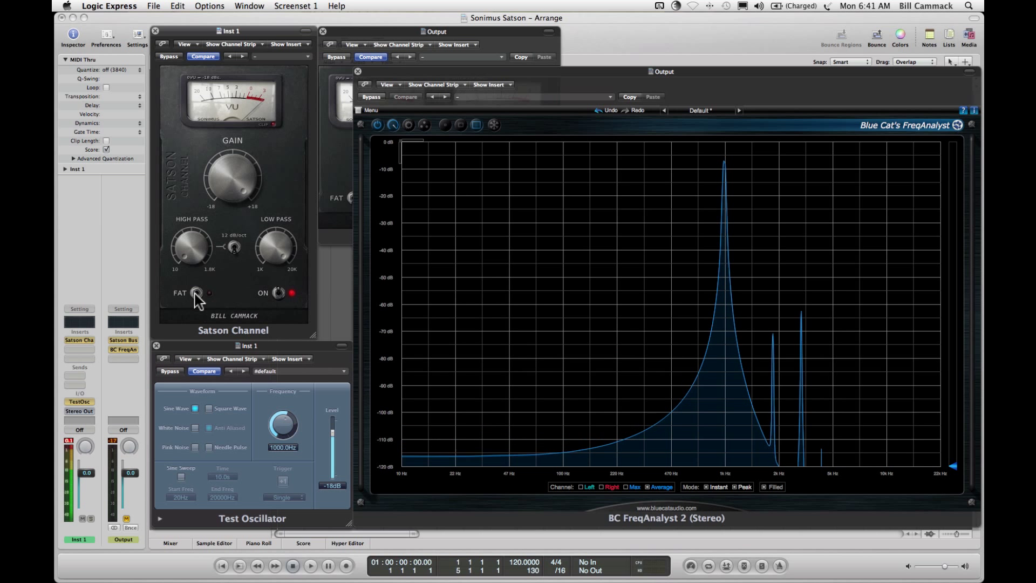
pyautogui.click(197, 294)
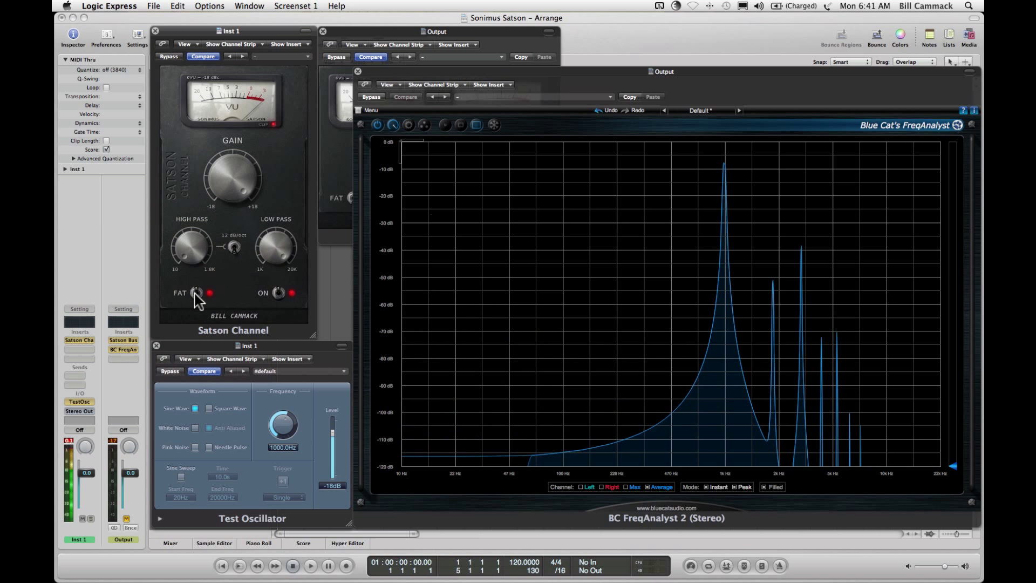
pyautogui.click(197, 294)
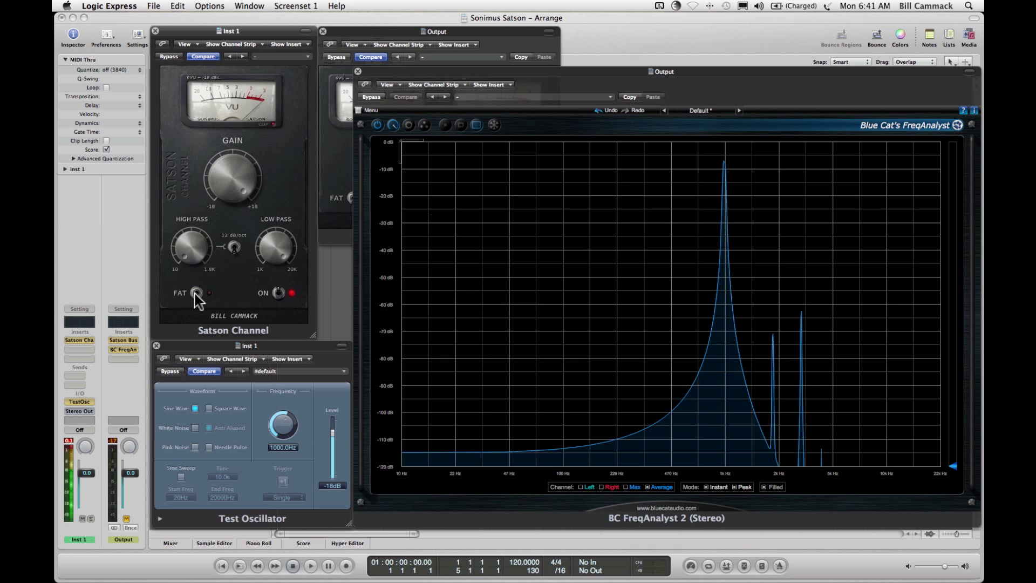
pyautogui.click(197, 294)
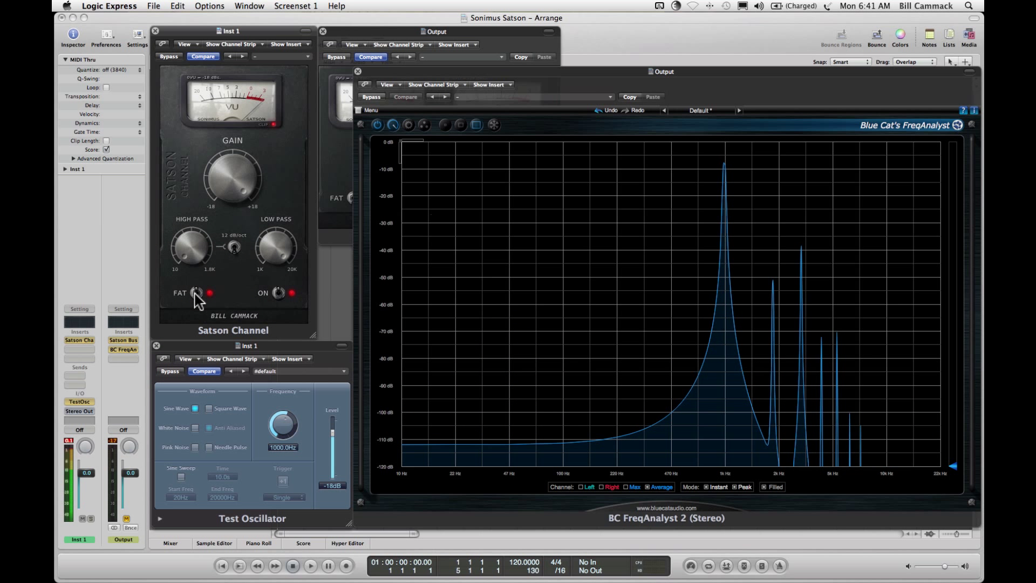
# - With saturation off, nudge the gain up, then test saturation at higher gain before switching it off
pyautogui.click(279, 294)
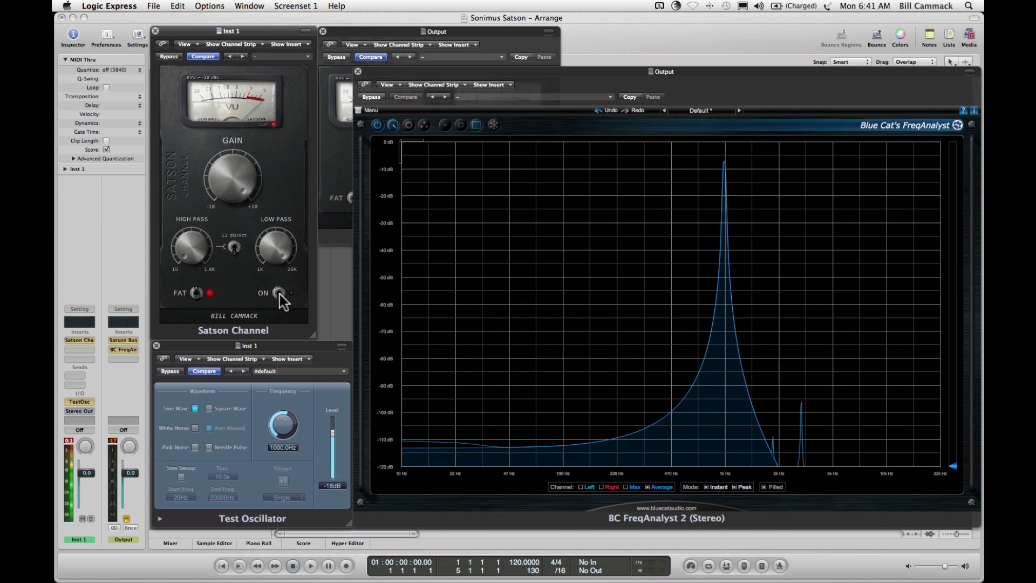
pyautogui.click(236, 288)
pyautogui.moveTo(238, 294); pyautogui.dragTo(232, 252)
pyautogui.click(234, 191)
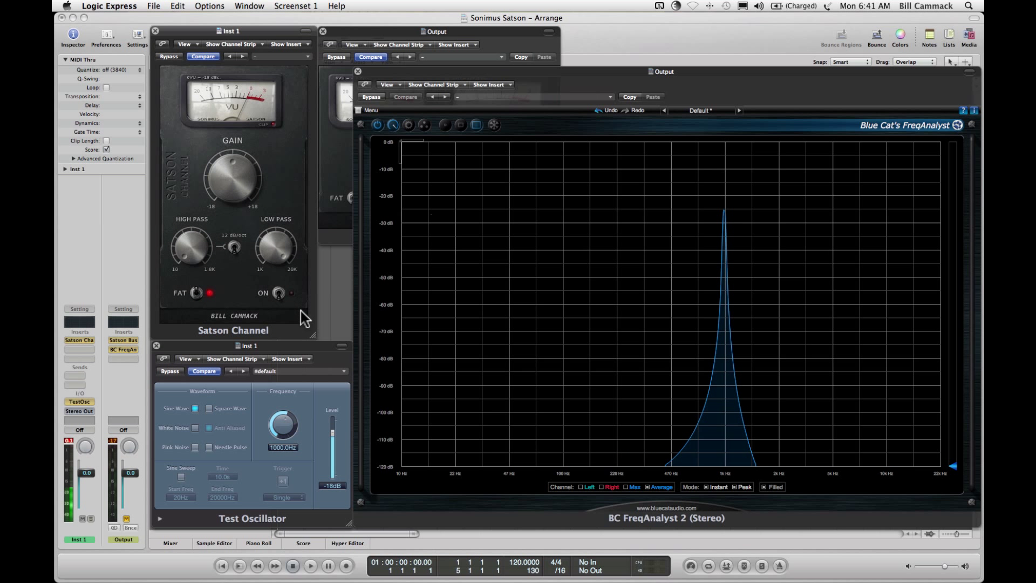
pyautogui.click(278, 295)
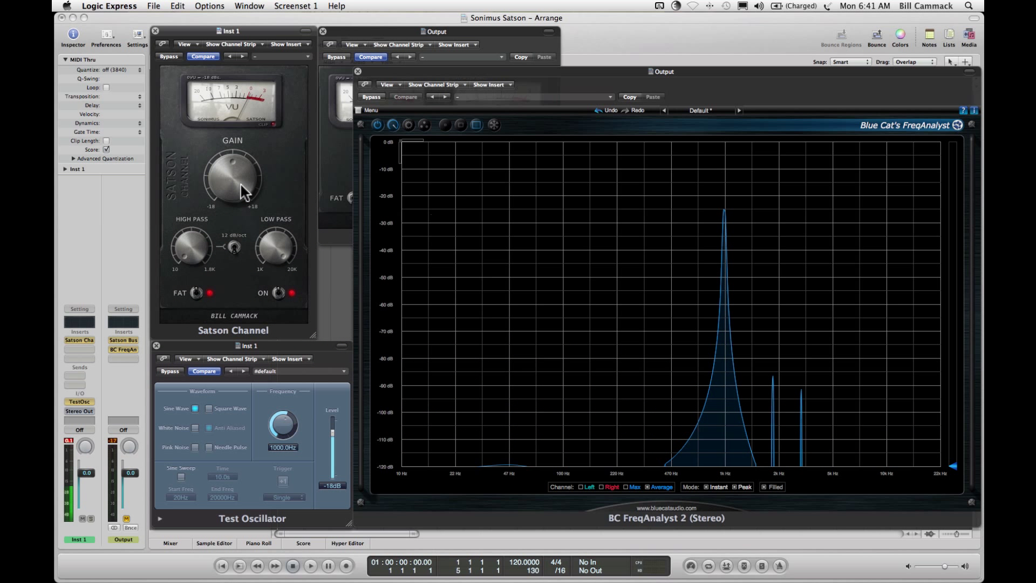
pyautogui.click(234, 82)
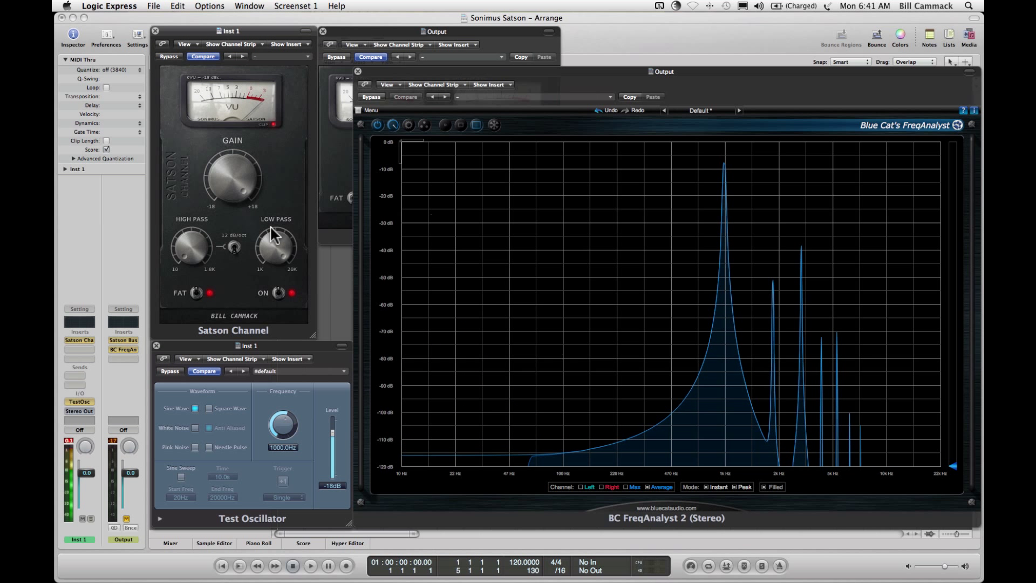
pyautogui.click(278, 294)
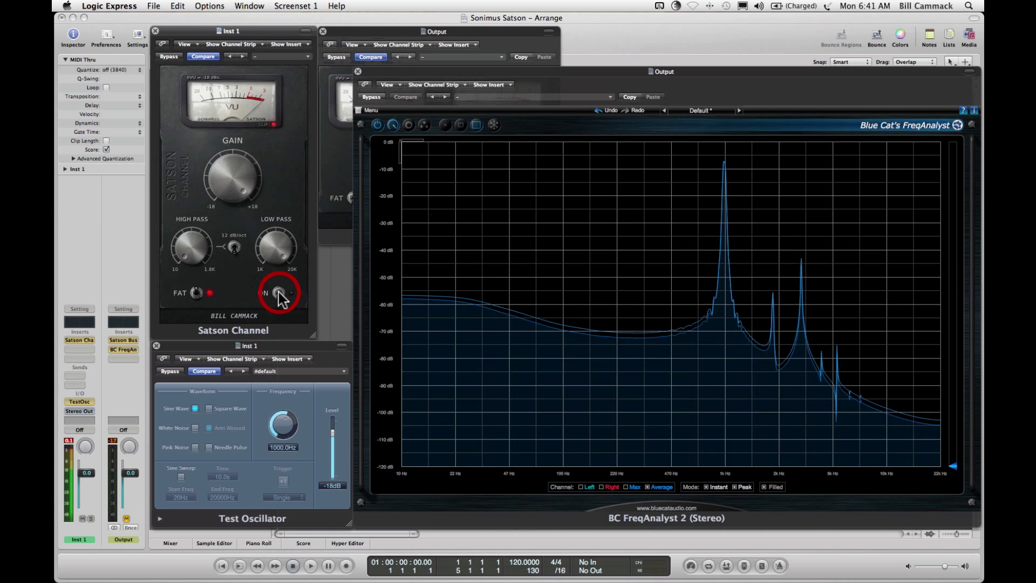
# - Turn Satson Channel FAT off, lower gain so the tone peaks near -25 dB, and bring Satson Buss forward
pyautogui.click(196, 293)
pyautogui.moveTo(242, 186); pyautogui.dragTo(241, 164)
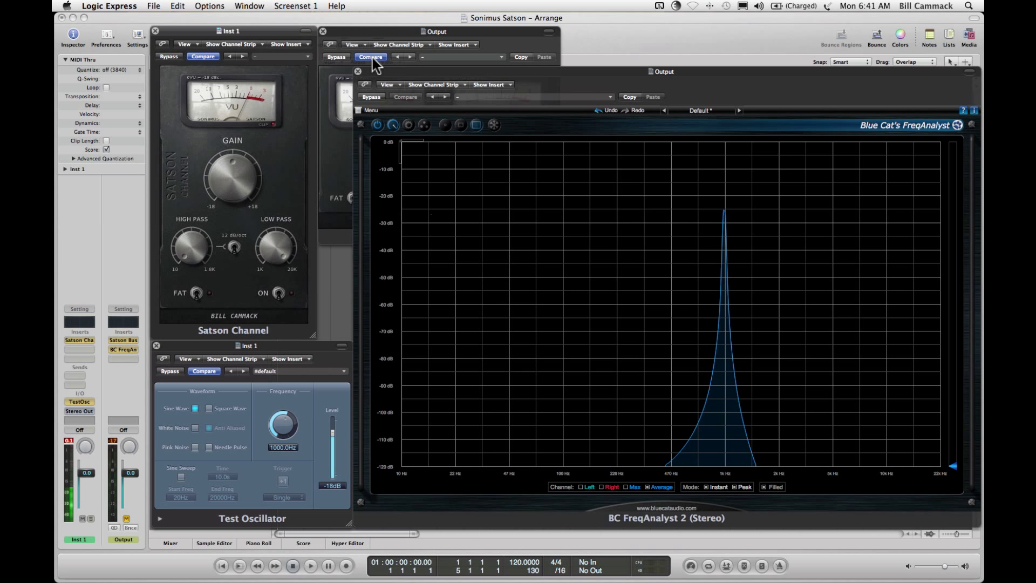
pyautogui.click(388, 31)
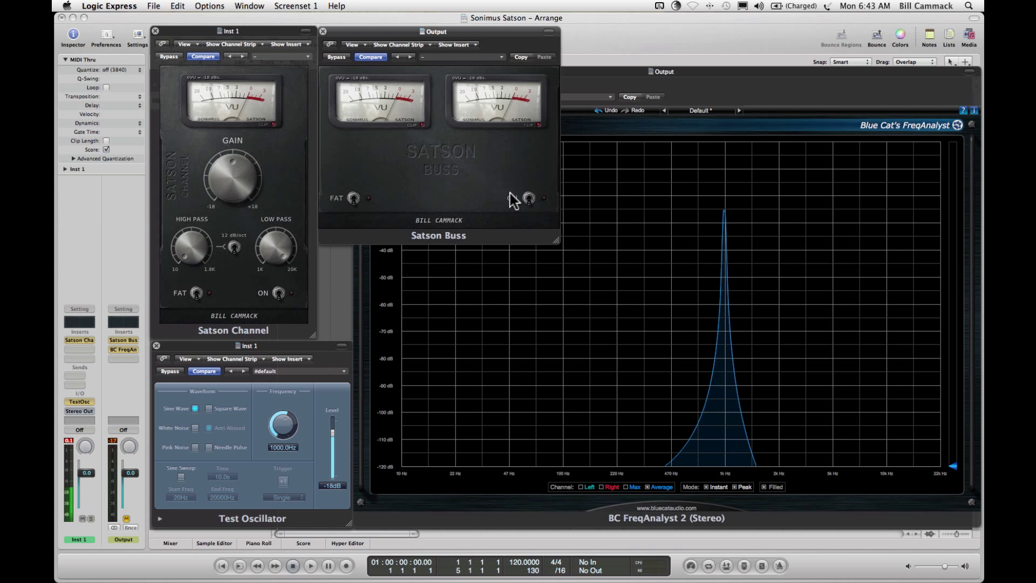
# - Compare Satson Buss ON and FAT settings, leaving ON engaged and FAT off for a faint 2 kHz harmonic
pyautogui.click(528, 198)
pyautogui.click(529, 199)
pyautogui.click(529, 198)
pyautogui.click(529, 198)
pyautogui.click(528, 199)
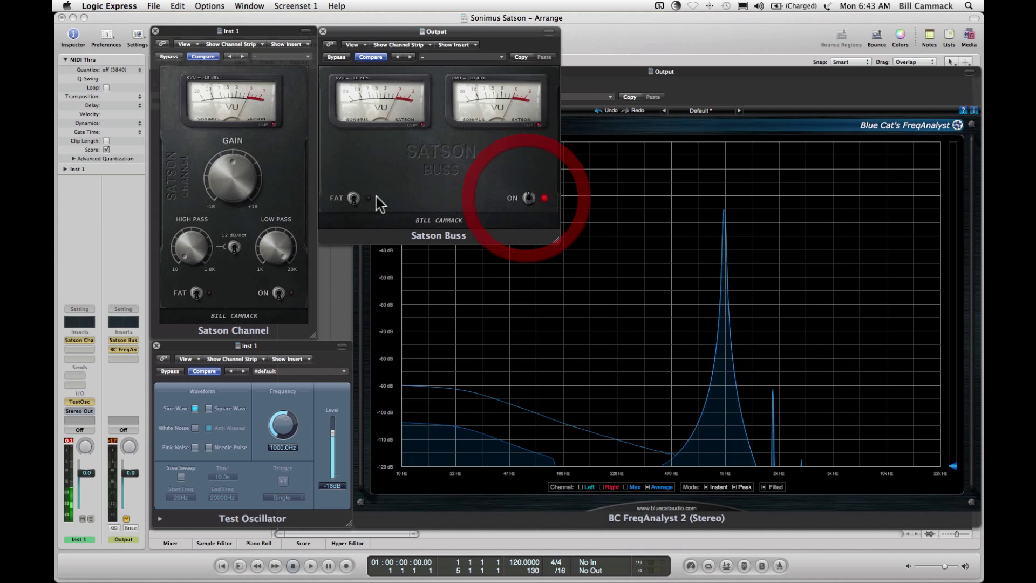
pyautogui.click(354, 199)
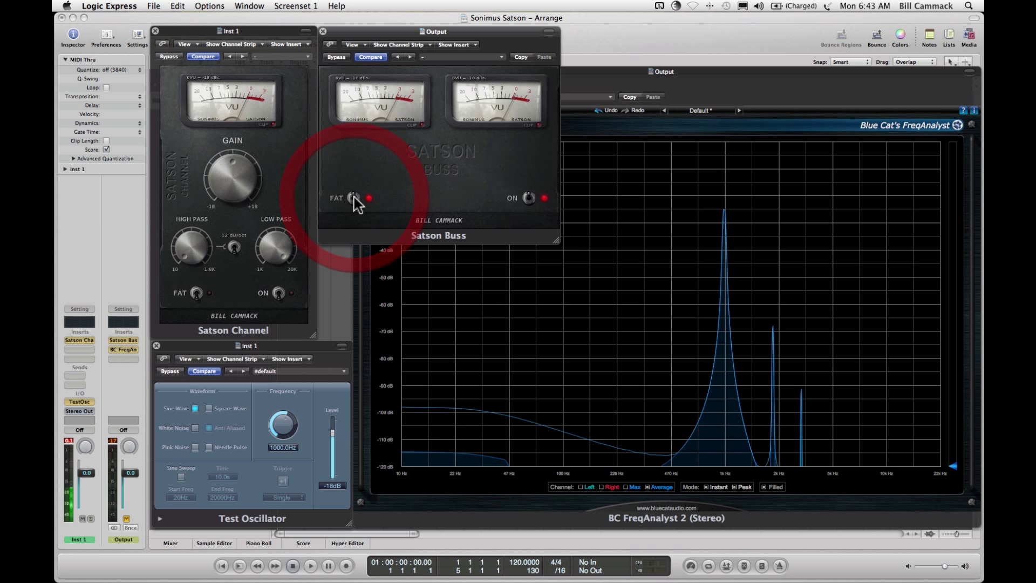
pyautogui.click(354, 199)
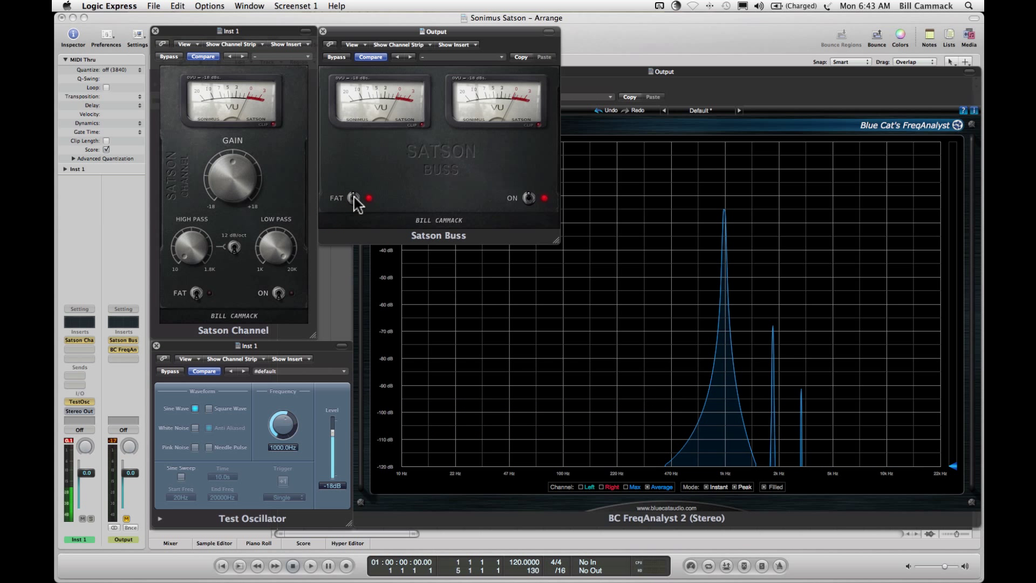
pyautogui.click(354, 199)
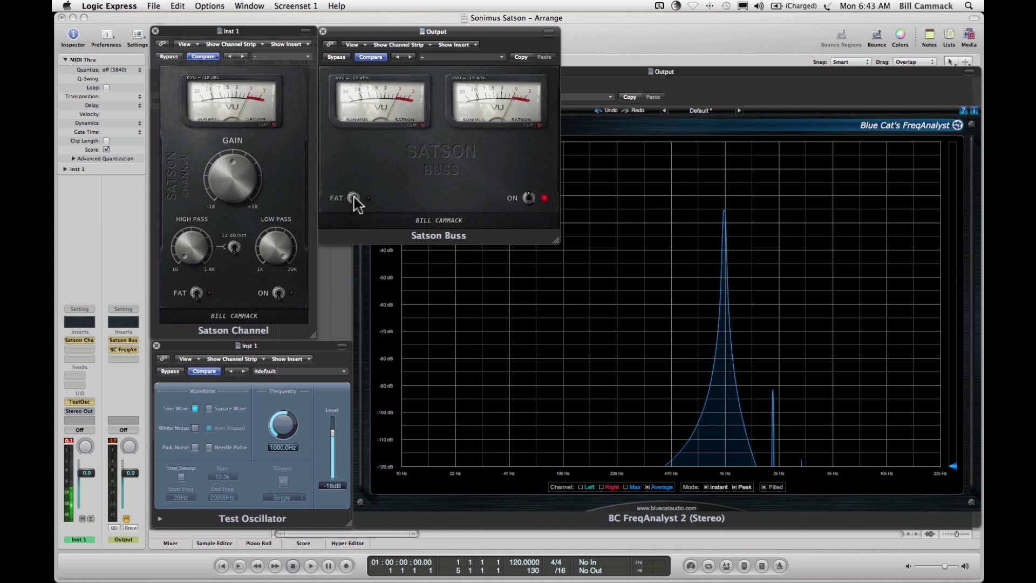
pyautogui.click(354, 198)
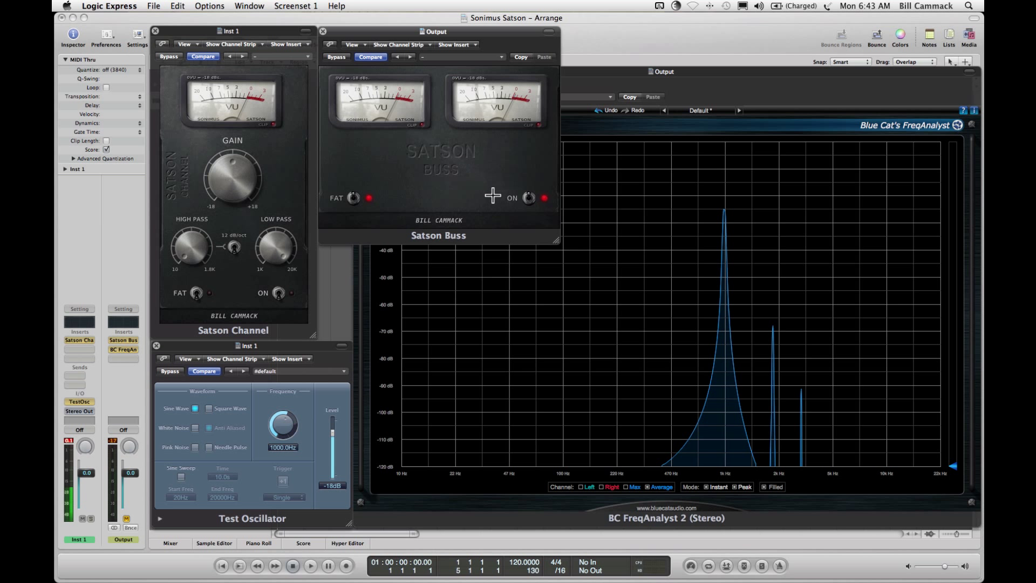
pyautogui.click(355, 199)
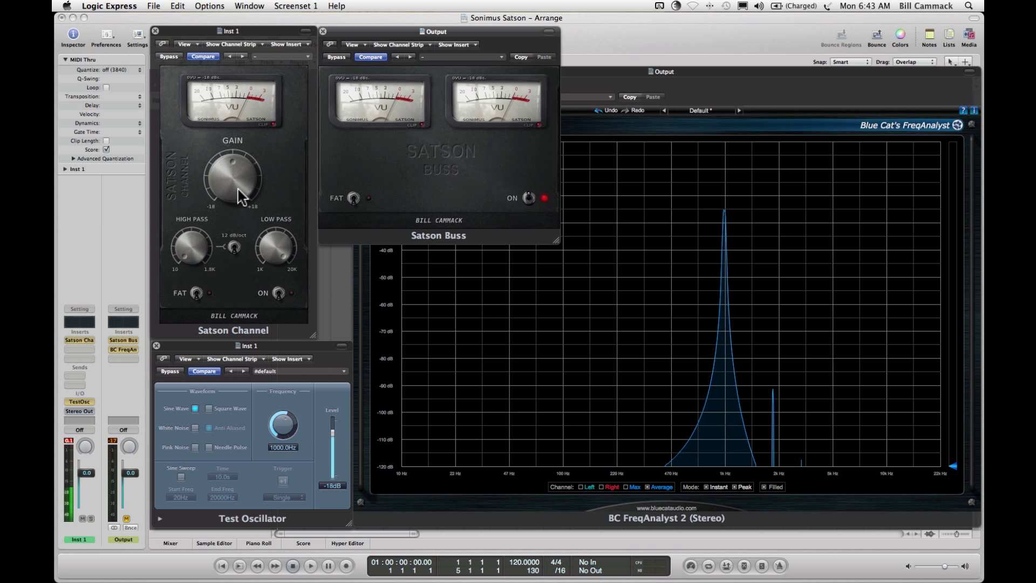
# - Turn the Satson Channel gain to maximum and compare Satson Buss ON switched on and off
pyautogui.moveTo(238, 190); pyautogui.dragTo(236, 27)
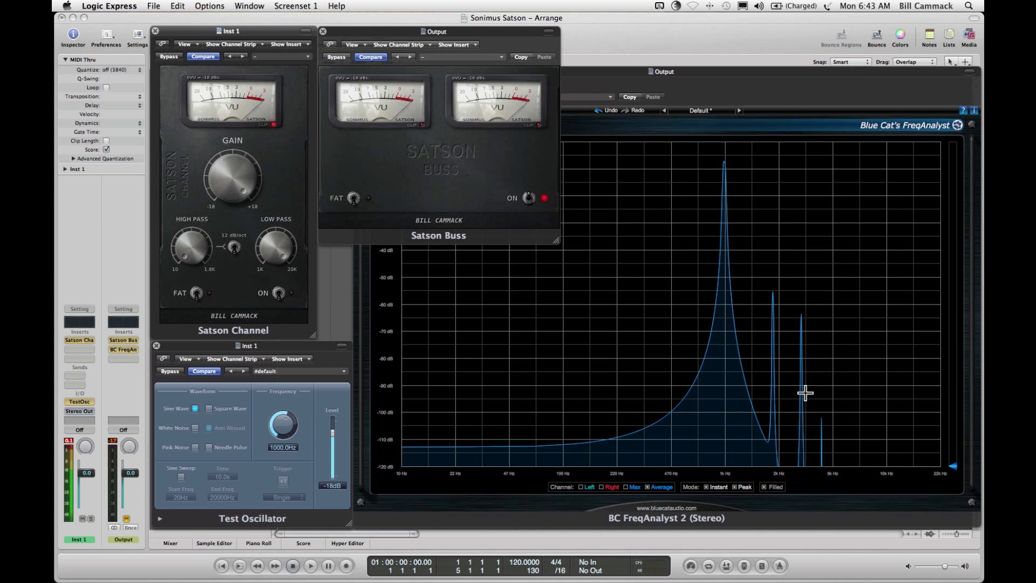
pyautogui.click(529, 198)
pyautogui.click(528, 199)
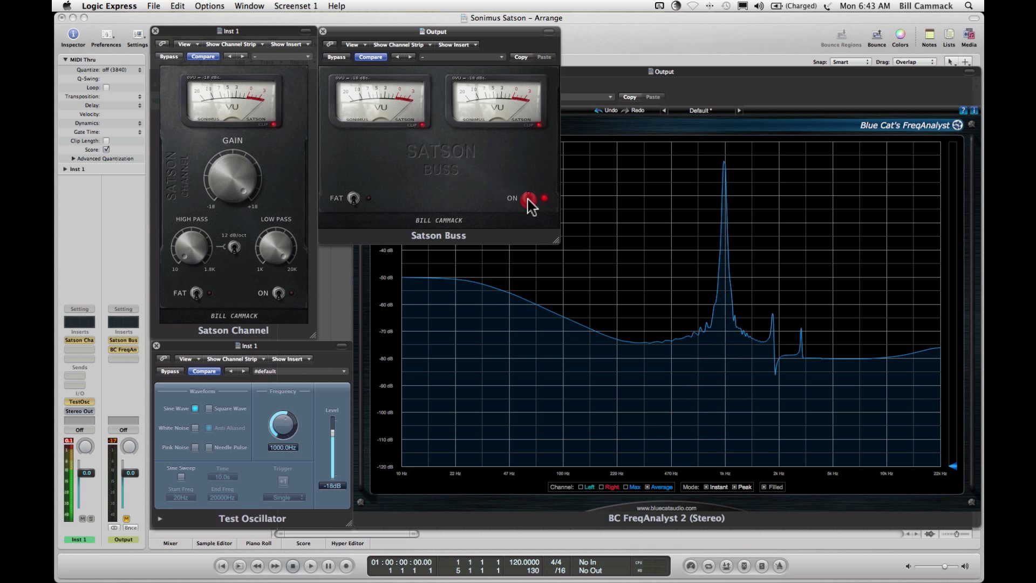
pyautogui.click(529, 199)
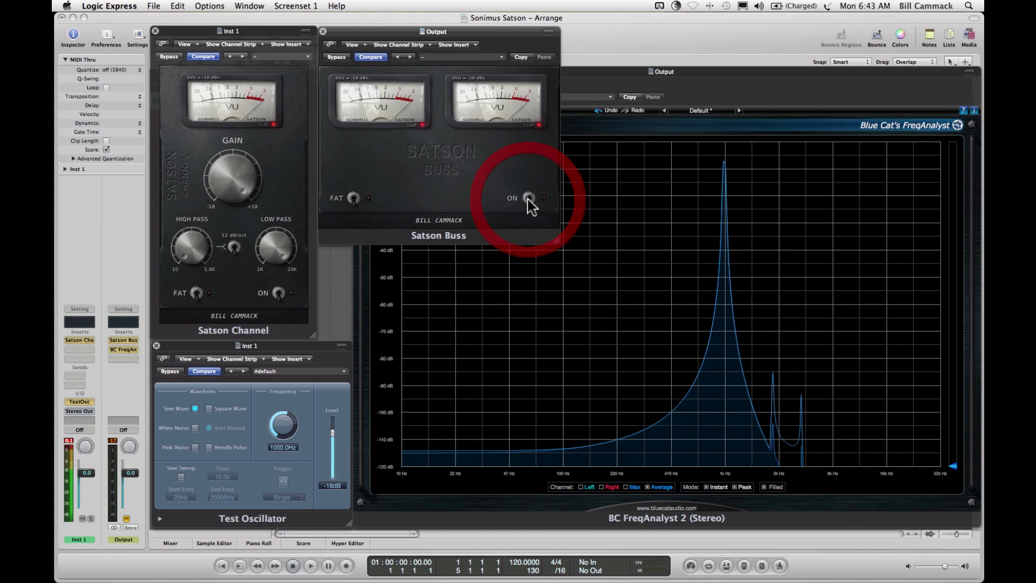
pyautogui.click(529, 198)
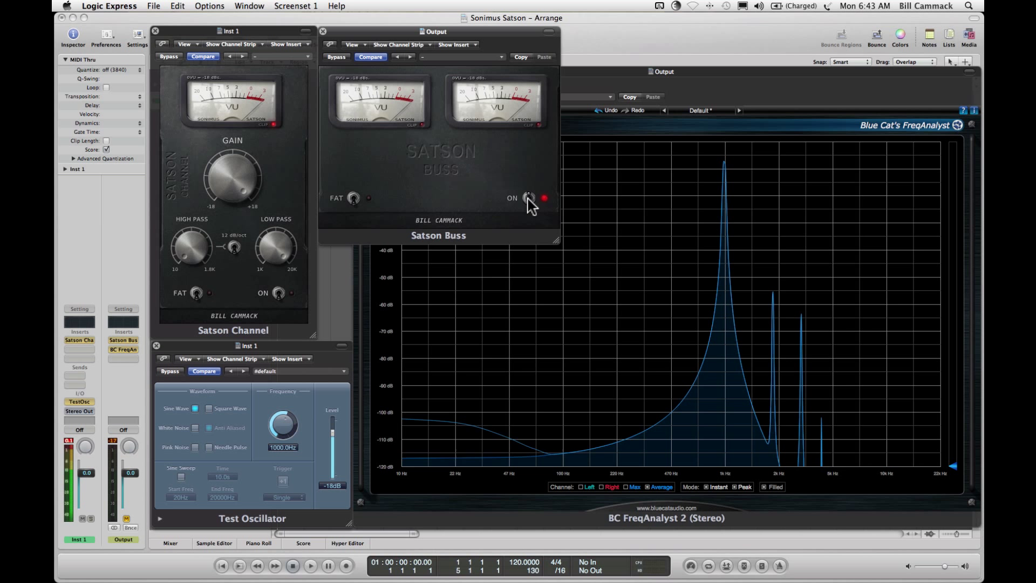
# - Compare Satson Buss FAT on and off, then switch FAT and ON off for a clean peak
pyautogui.click(353, 198)
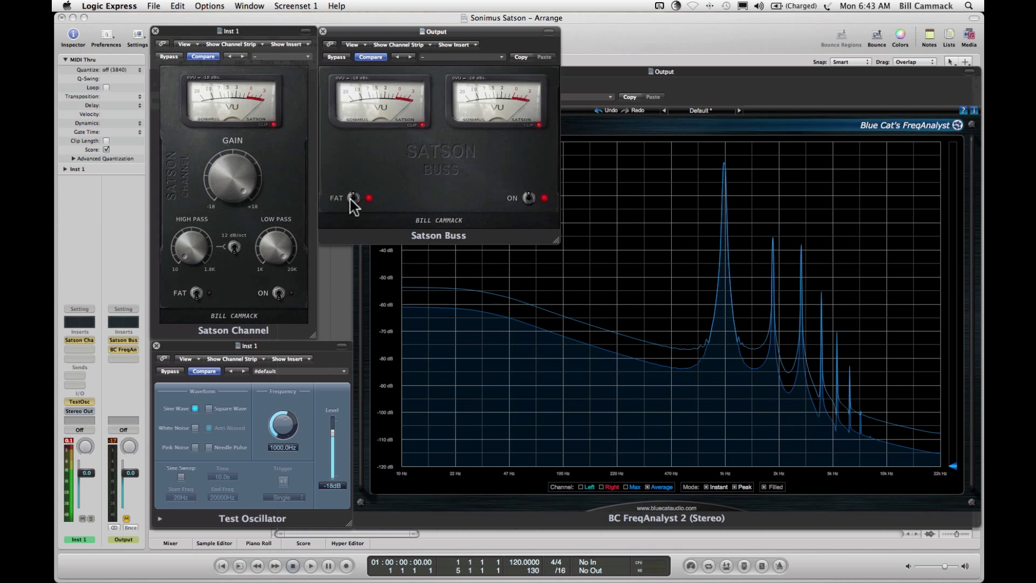
pyautogui.click(353, 198)
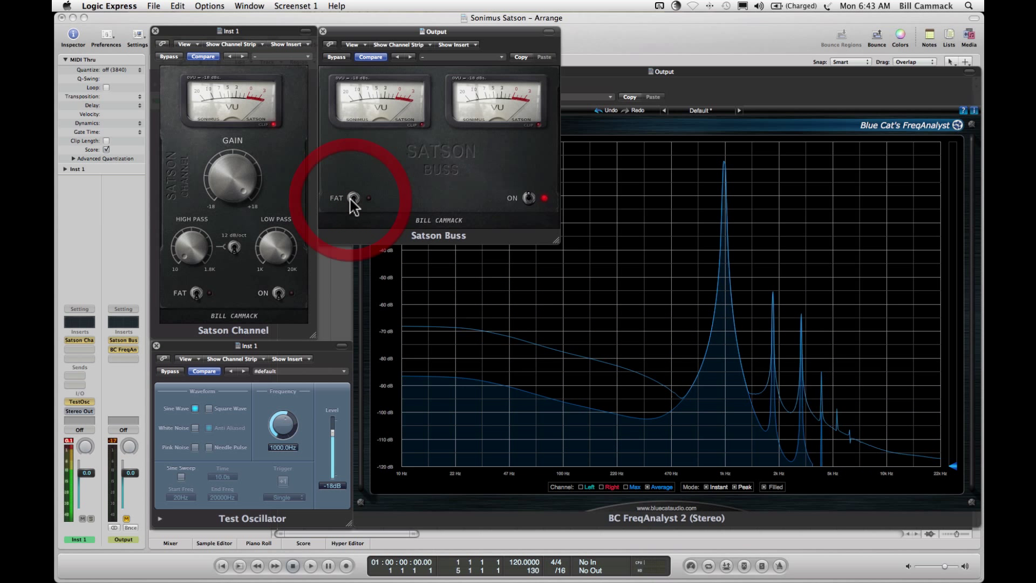
pyautogui.click(354, 198)
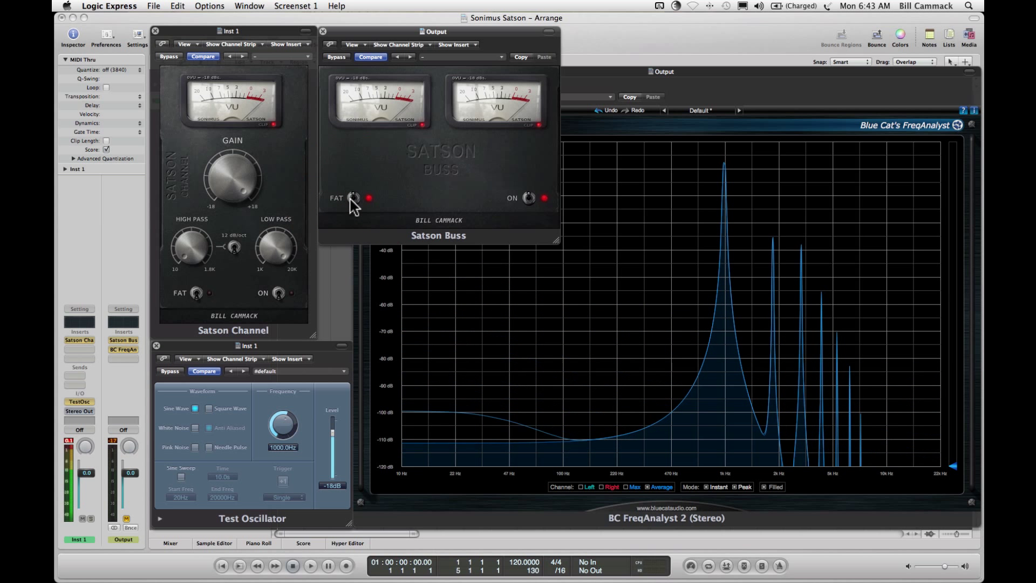
pyautogui.click(353, 199)
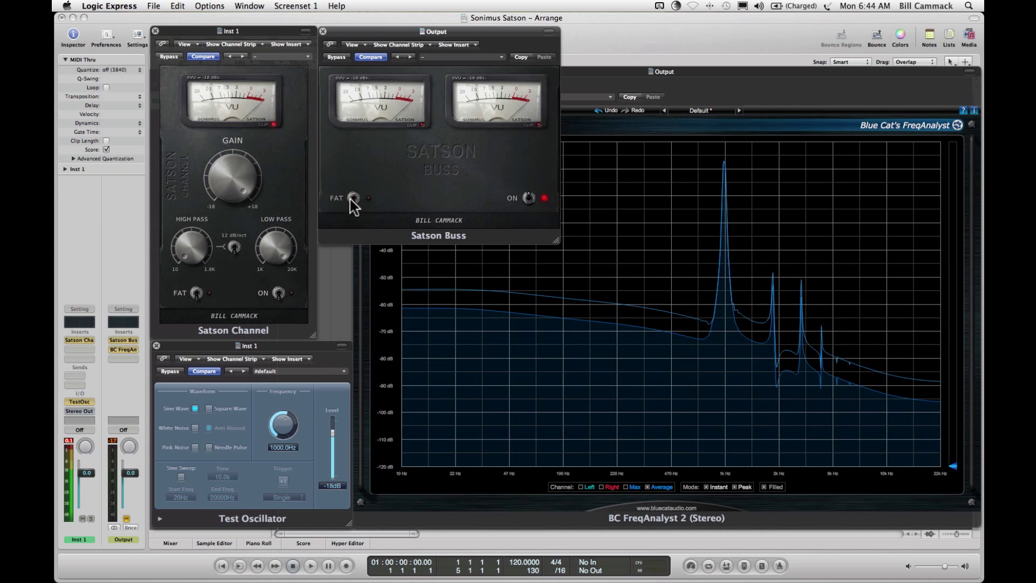
pyautogui.click(529, 199)
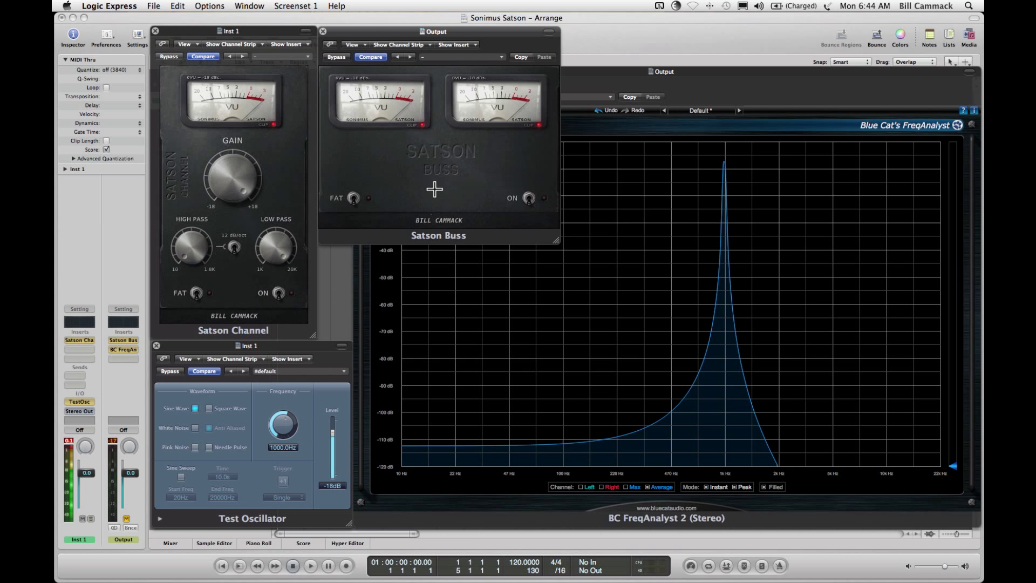
# - Enable ON and FAT on Satson Channel and Satson Buss, then reset the channel gain to centre
pyautogui.click(278, 292)
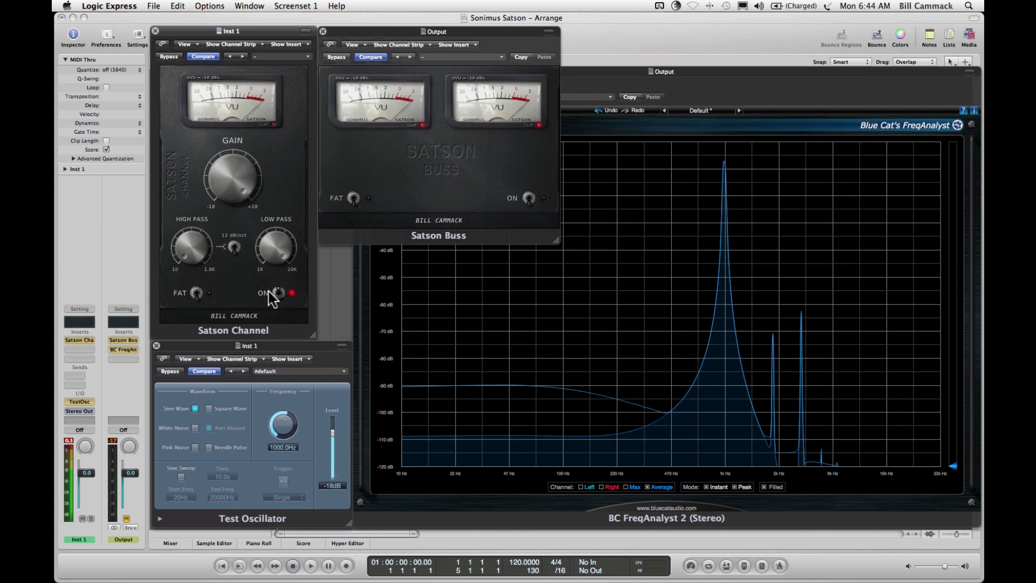
pyautogui.click(197, 293)
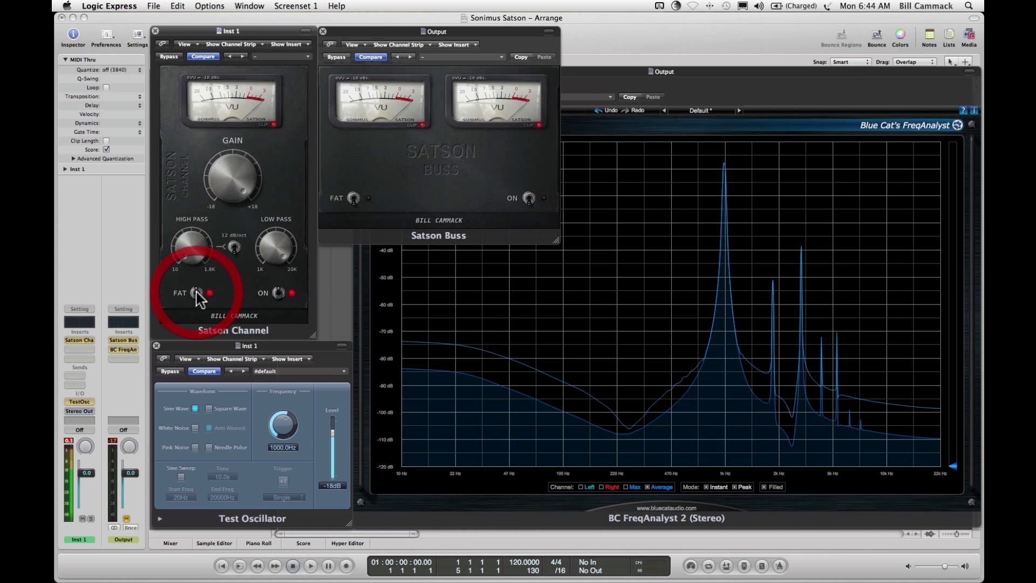
pyautogui.click(529, 198)
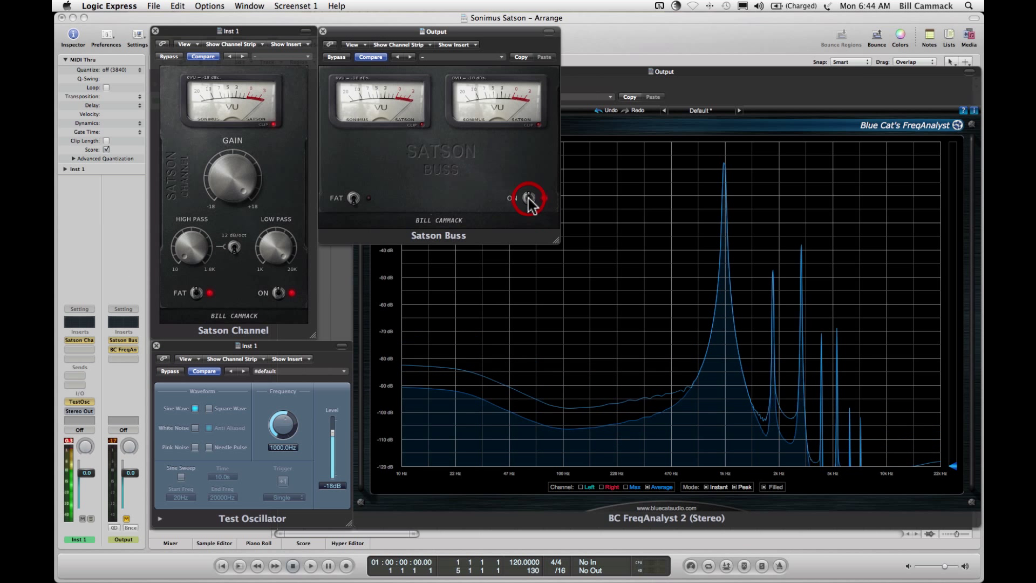
pyautogui.click(354, 198)
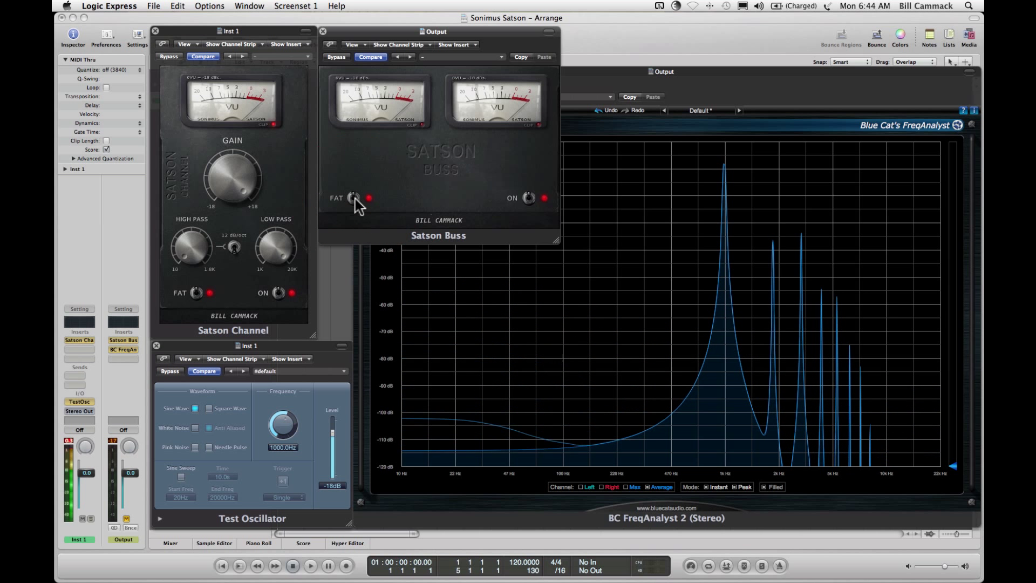
pyautogui.click(237, 183)
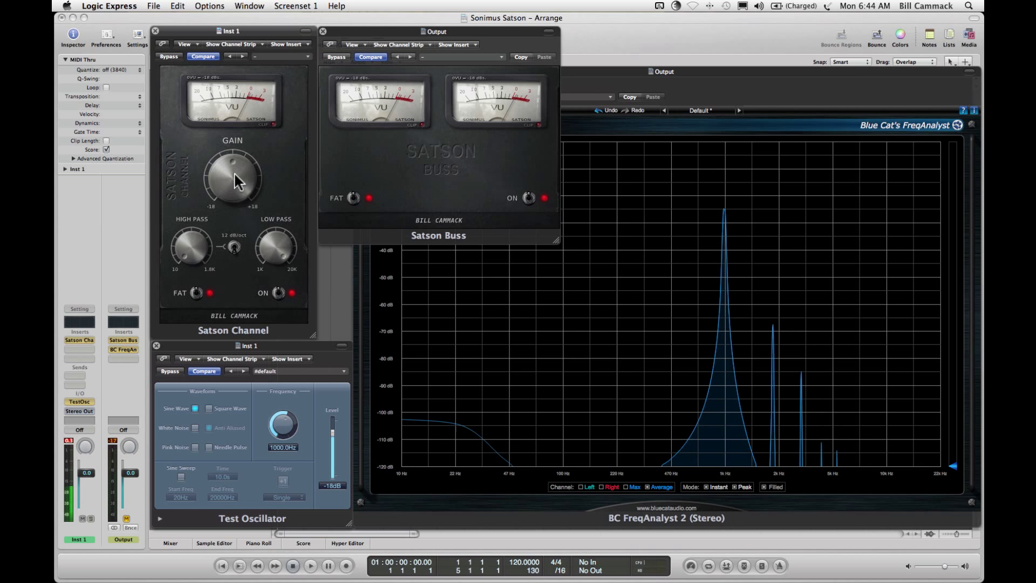
# - Turn channel gain up, switch FAT off on Satson Buss and Satson Channel, then recentre the gain
pyautogui.moveTo(233, 192); pyautogui.dragTo(232, 53)
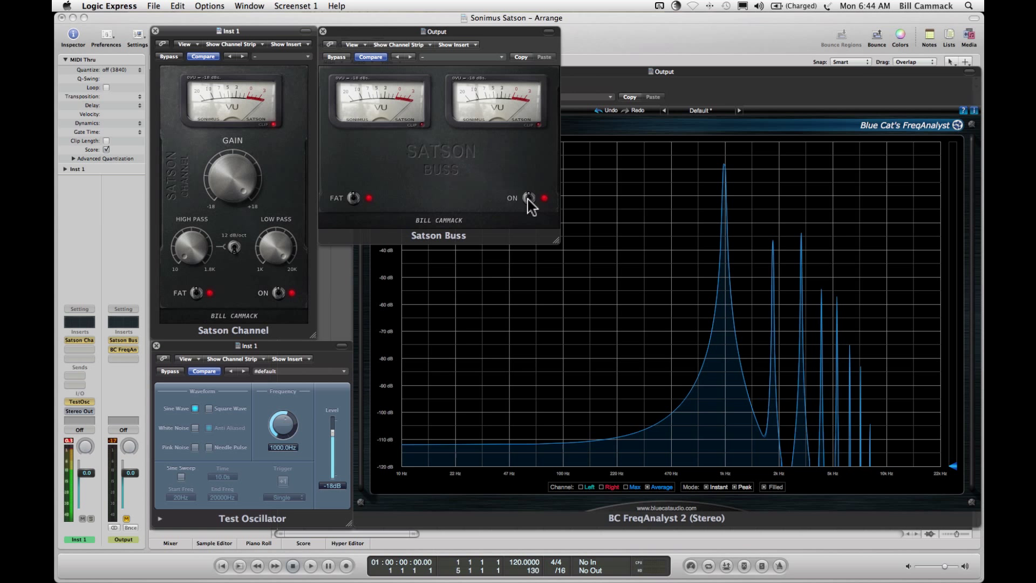
pyautogui.click(353, 198)
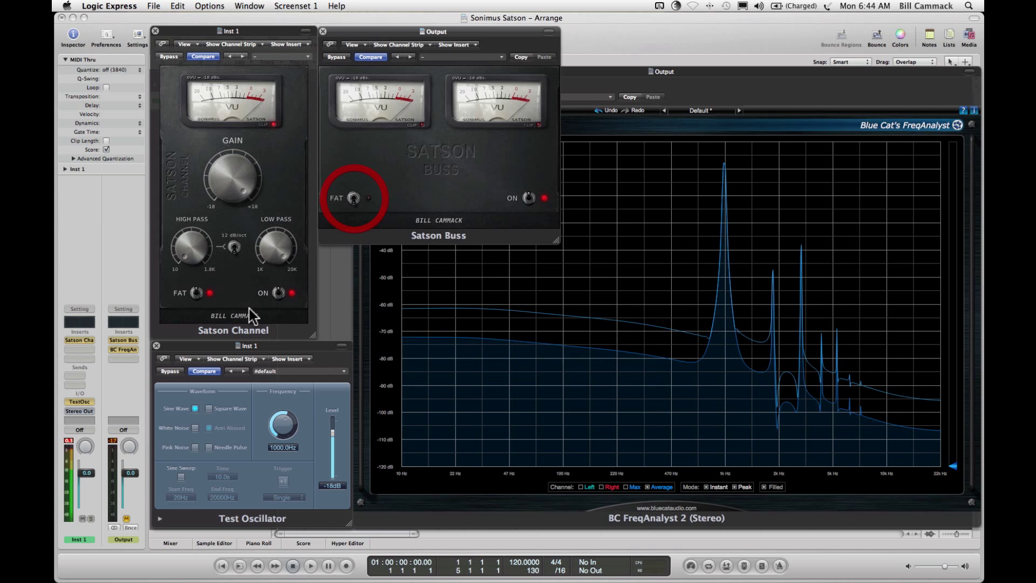
pyautogui.click(197, 294)
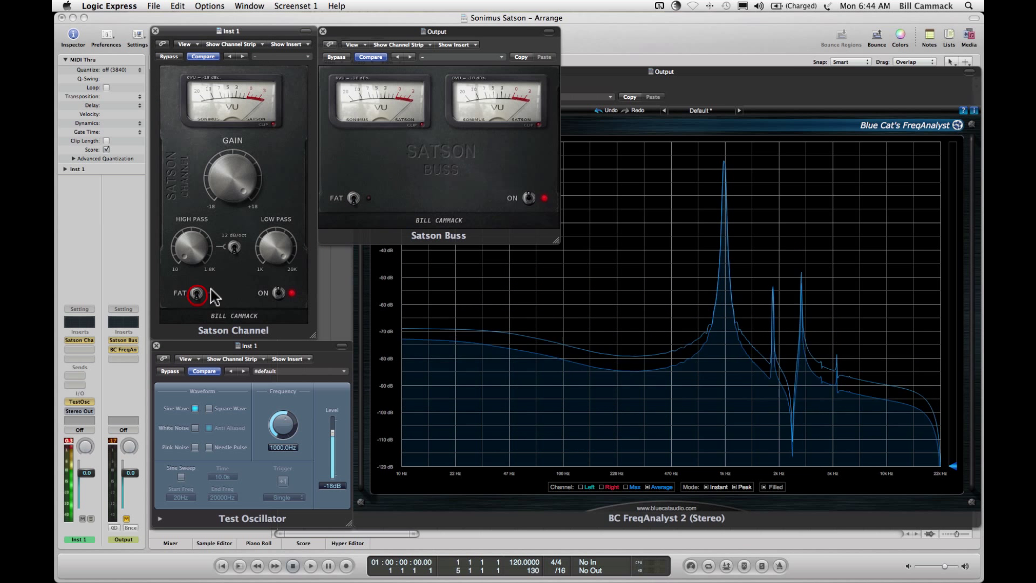
pyautogui.click(231, 174)
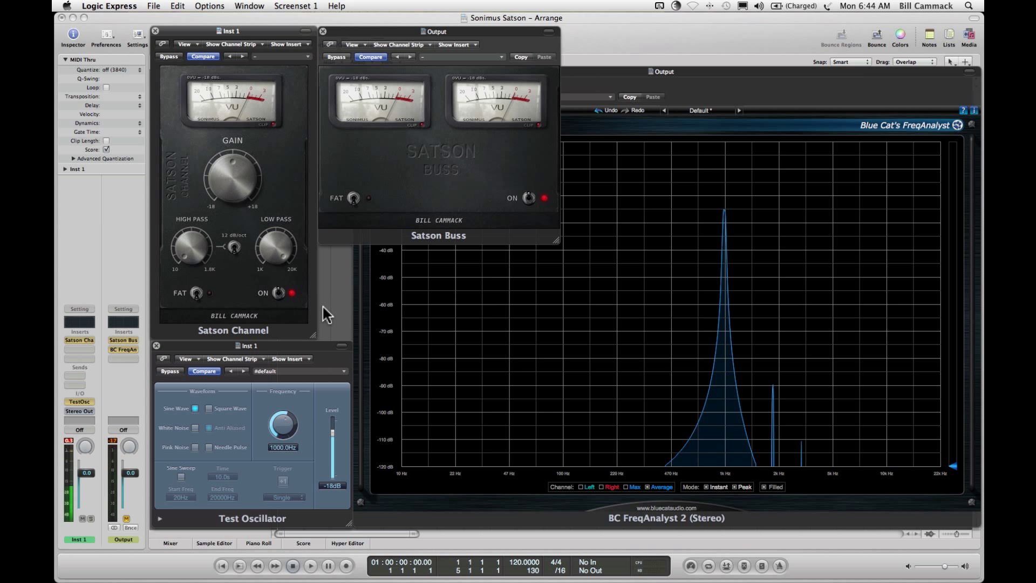